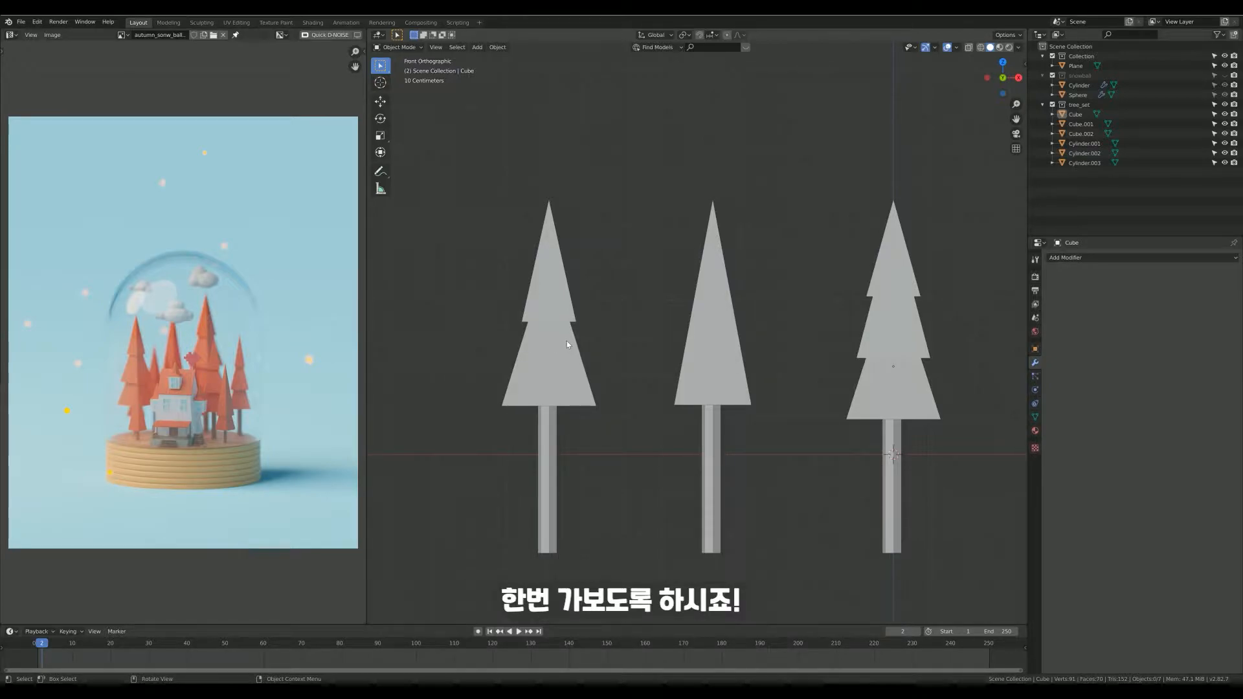
- Exclude the tree_set collection from the view layer so the three trees are hidden
middle_drag(665, 224, 580, 233)
drag(544, 211, 780, 297)
click(1052, 104)
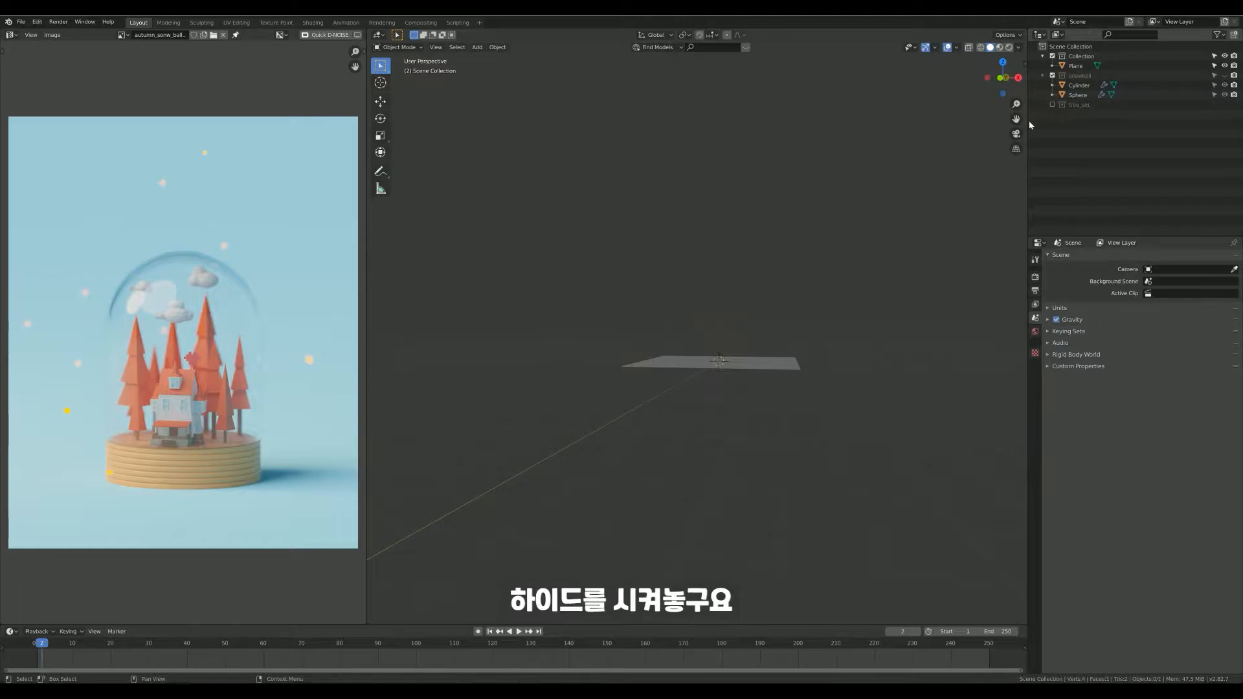
- Add a cube mesh at the centre of the ground plane as the base of the house
middle_drag(683, 264, 803, 234)
shift+middle_drag(757, 334, 702, 318)
ctrl+middle_drag(702, 317, 698, 281)
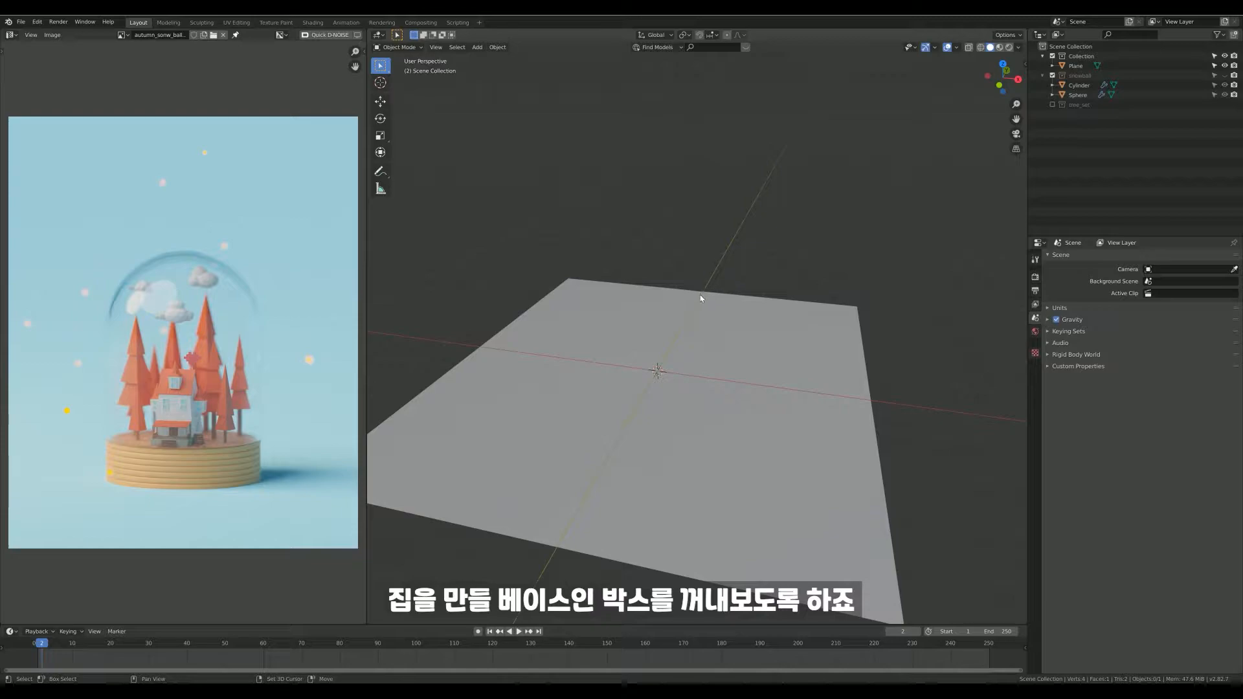
key(shift+a)
mouse_move(699, 298)
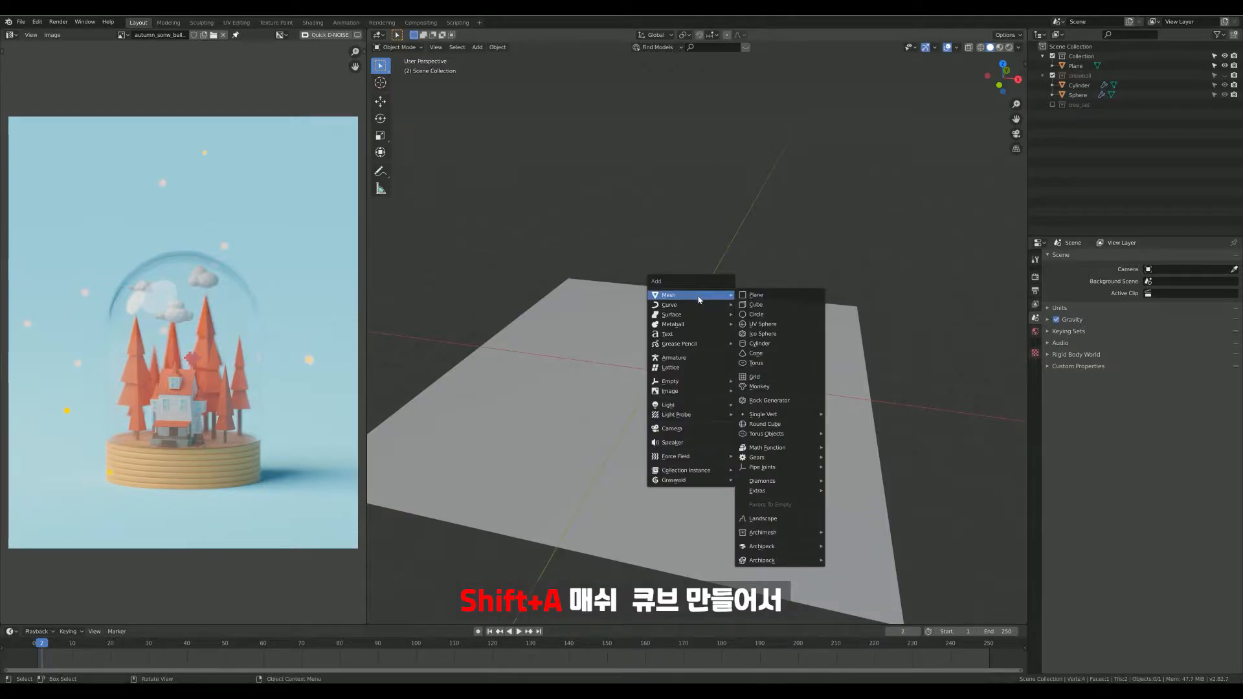
click(767, 304)
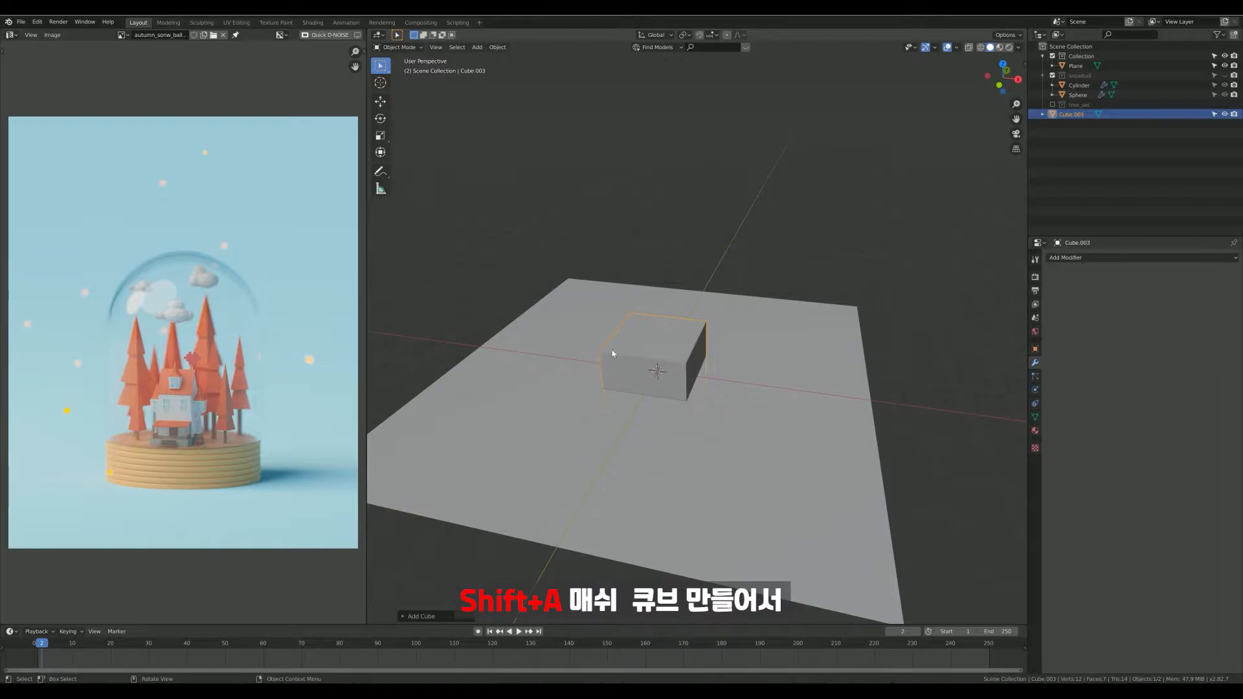
- Move the cube up about 1.09 m along Z so it sits on the ground plane, and deselect it
middle_drag(613, 353, 654, 363)
key(g)
key(z)
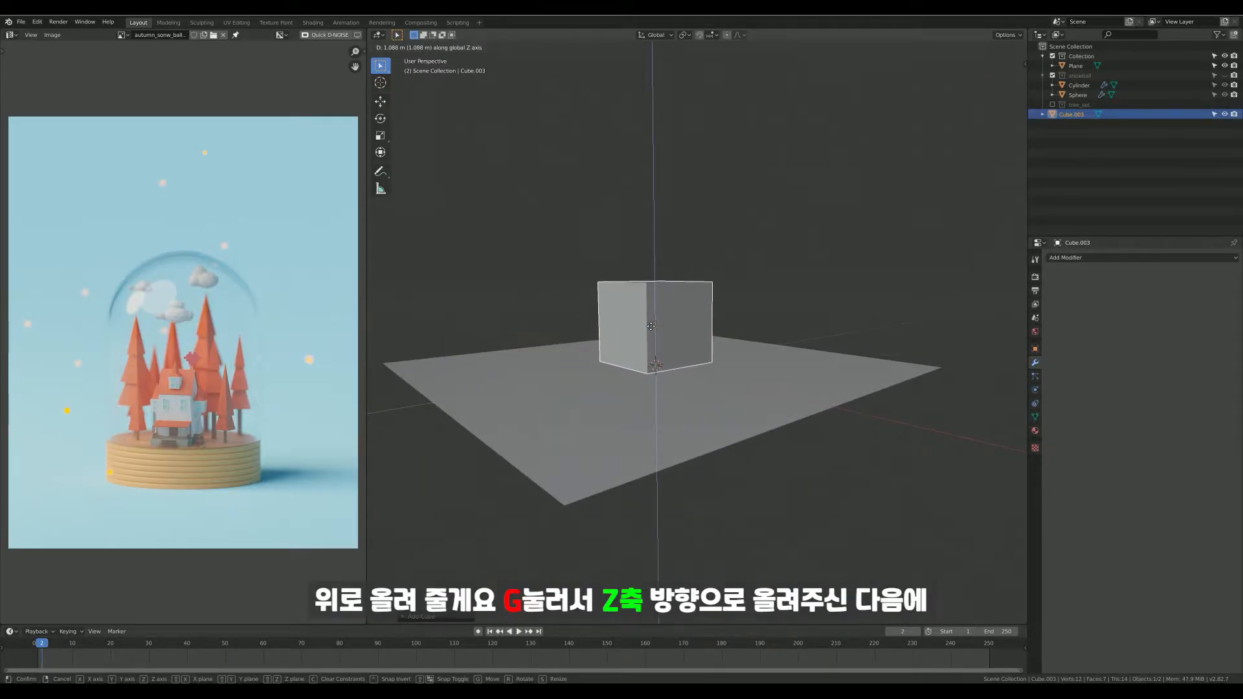
click(651, 326)
click(779, 268)
middle_drag(671, 292, 685, 305)
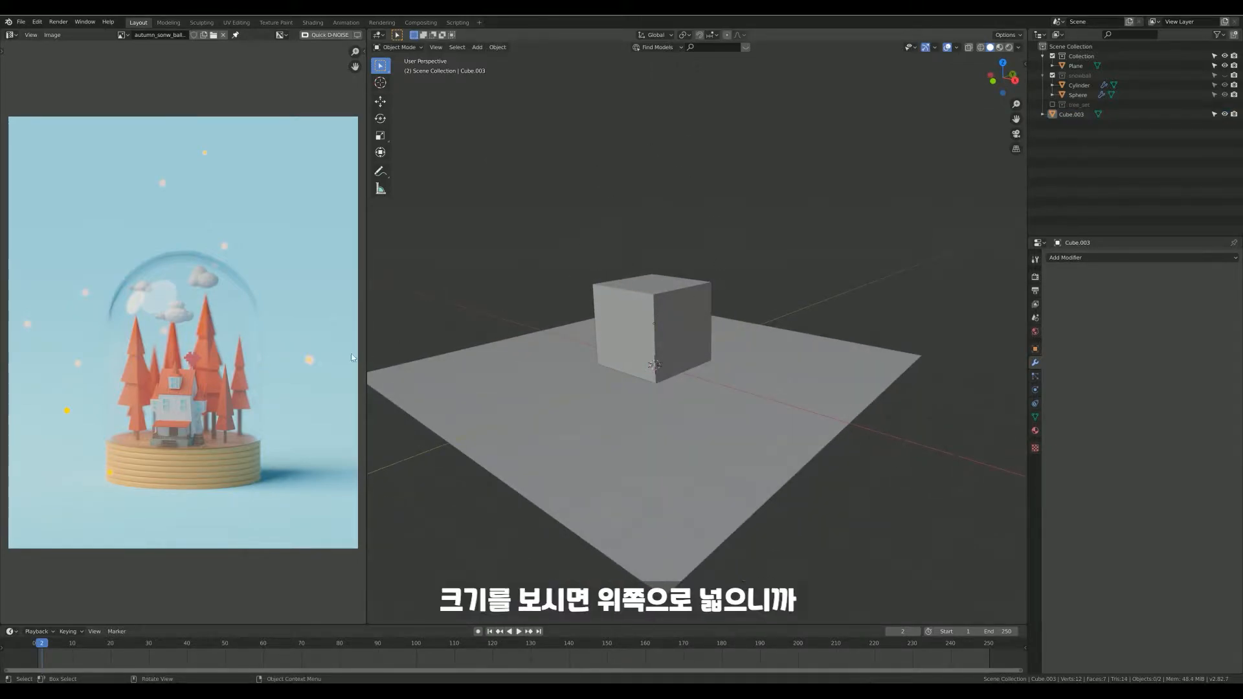
- In Edit Mode, raise the cube's four top vertices about 1.93 m along Z to make a tall box
middle_drag(666, 216, 641, 358)
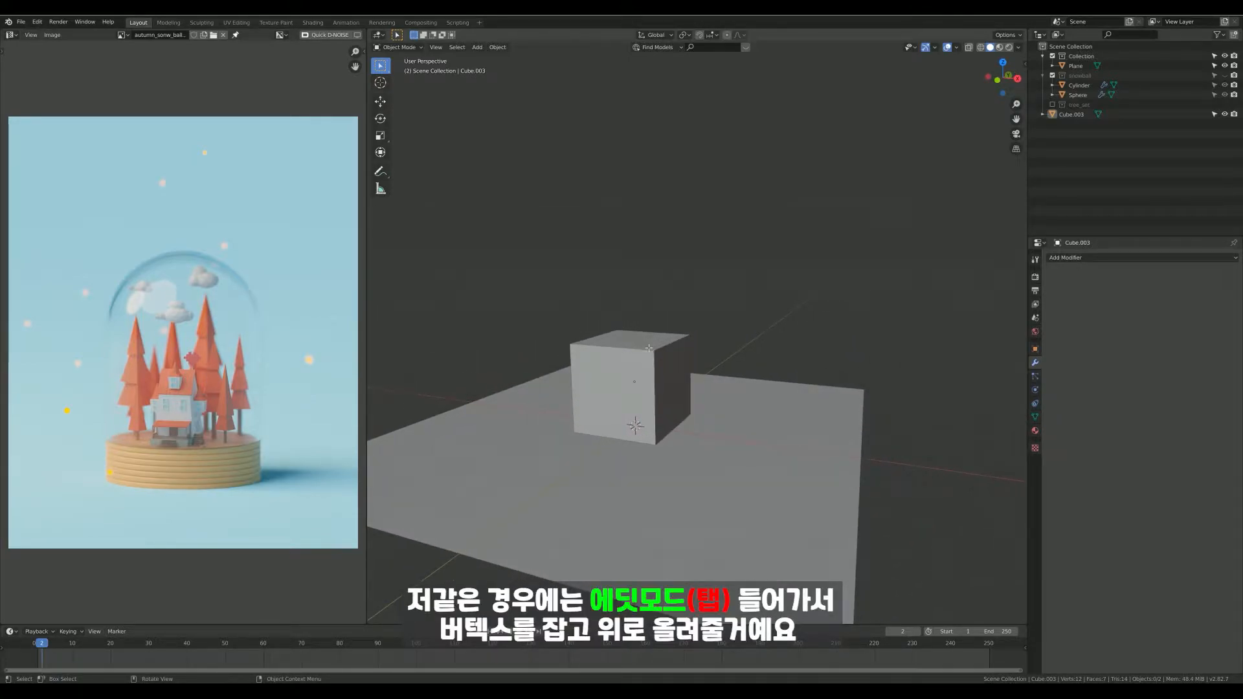
key(Tab)
drag(703, 292, 570, 347)
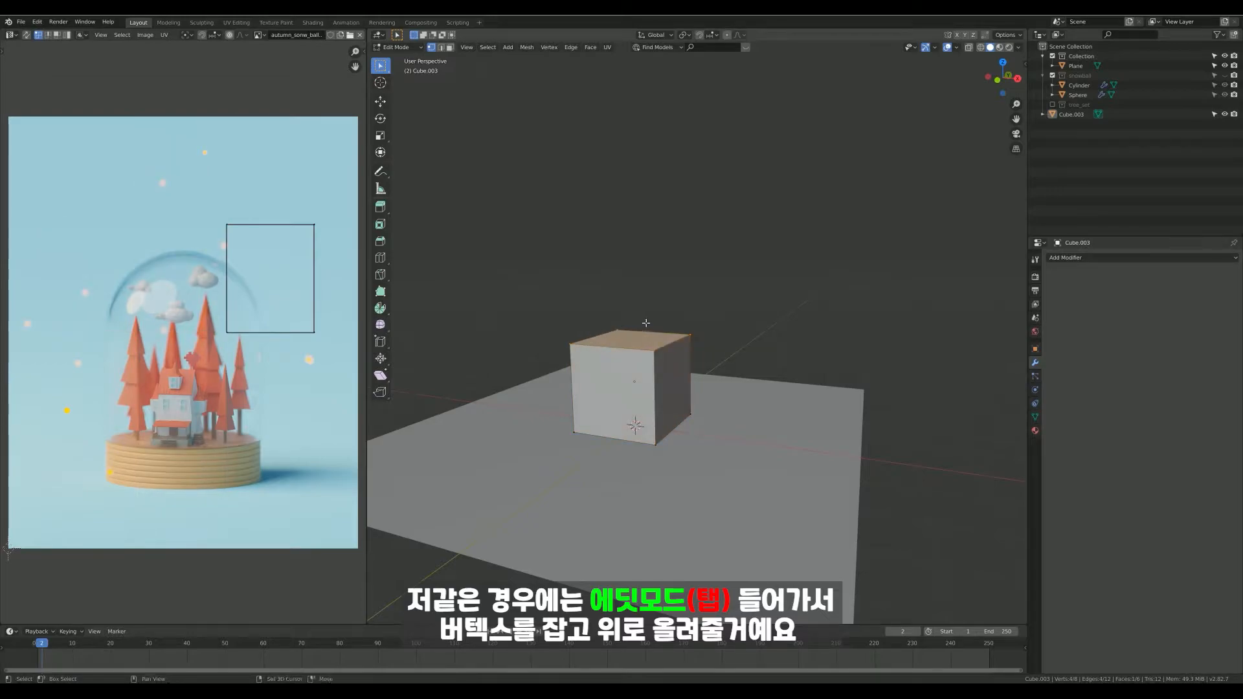
shift+middle_drag(645, 323, 660, 341)
key(g)
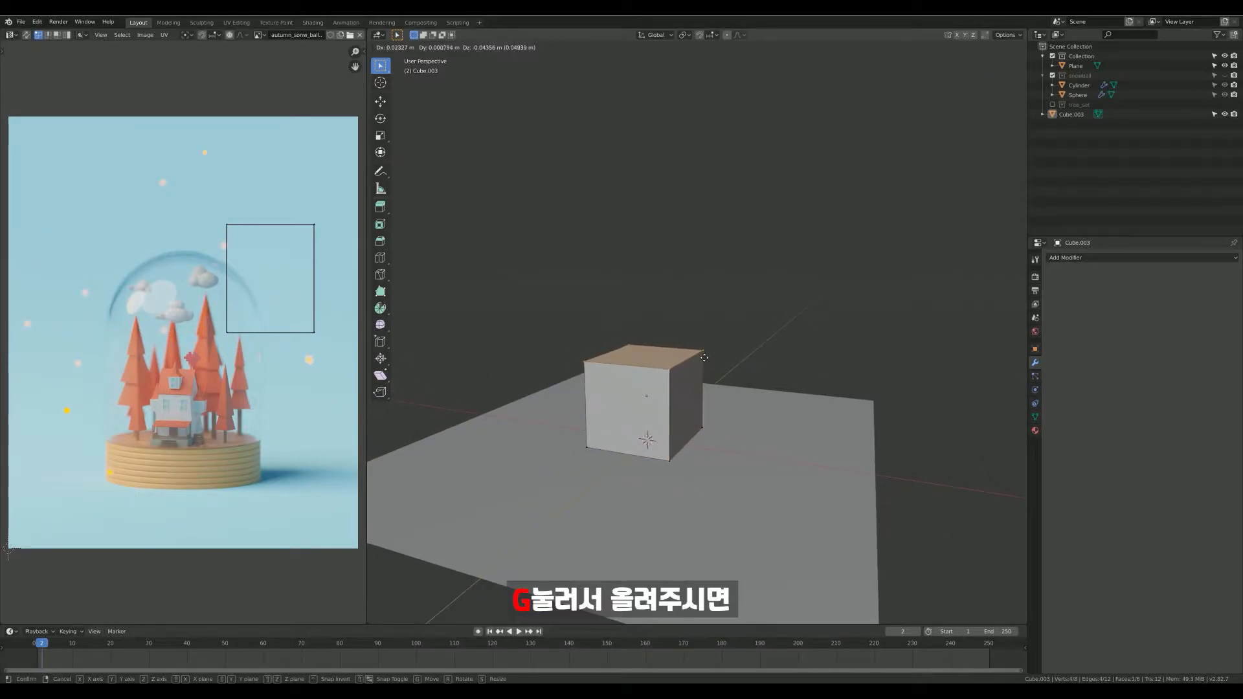
key(z)
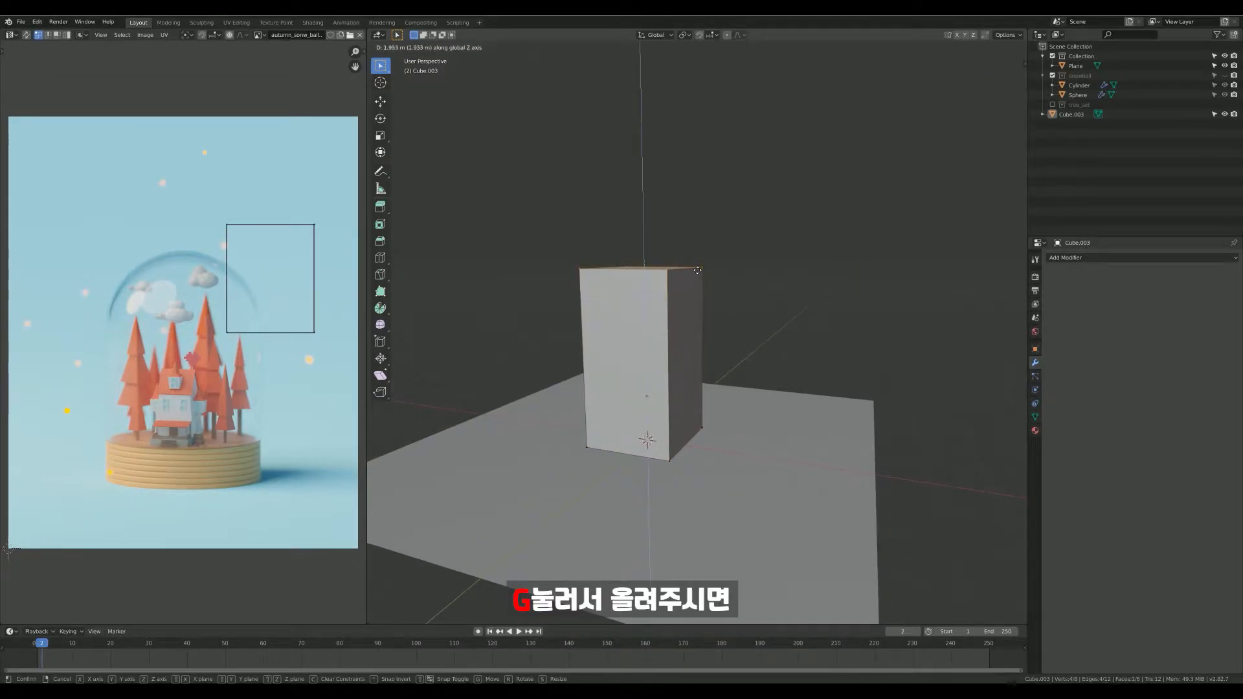
click(701, 269)
- Bevel two opposite top edges of the box by about 0.9 m to form a gable roof shape
middle_drag(735, 310, 669, 332)
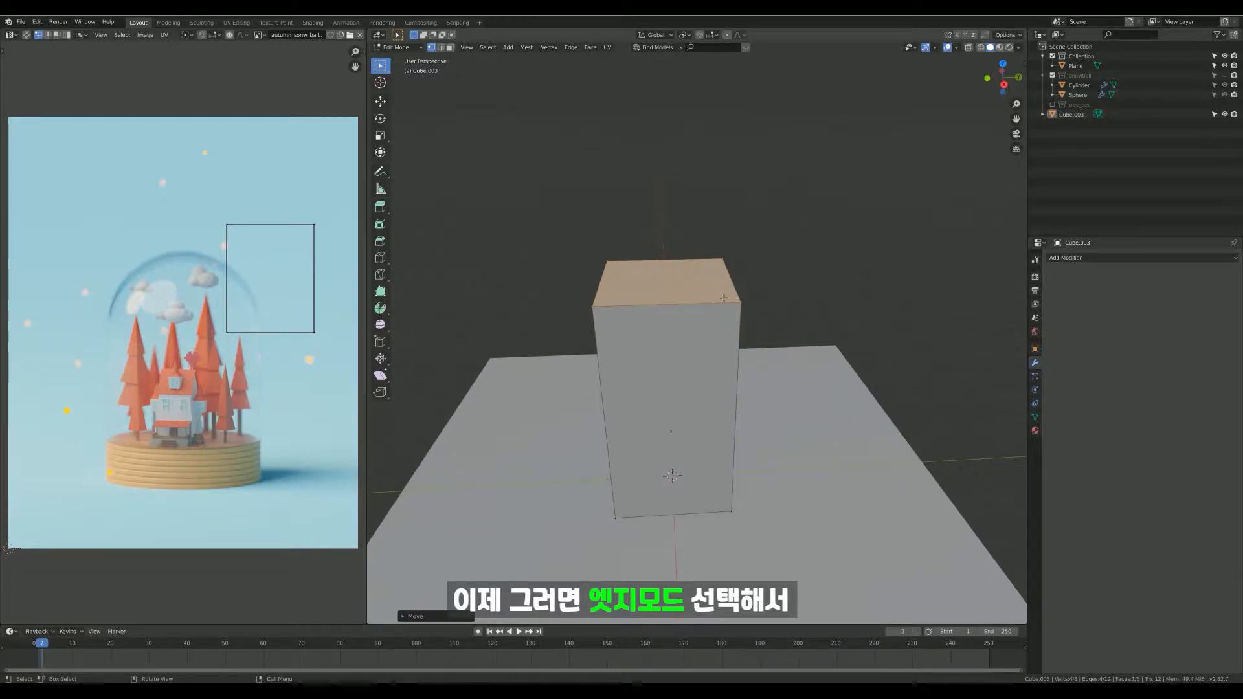
key(2)
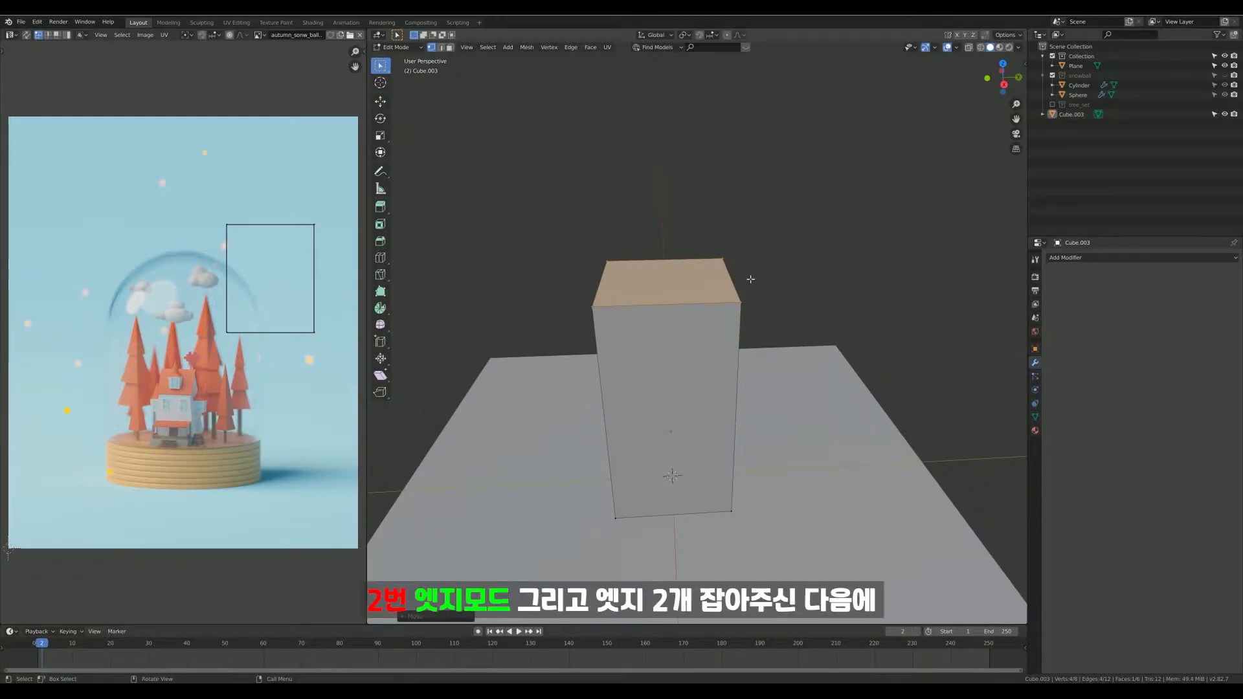
click(733, 292)
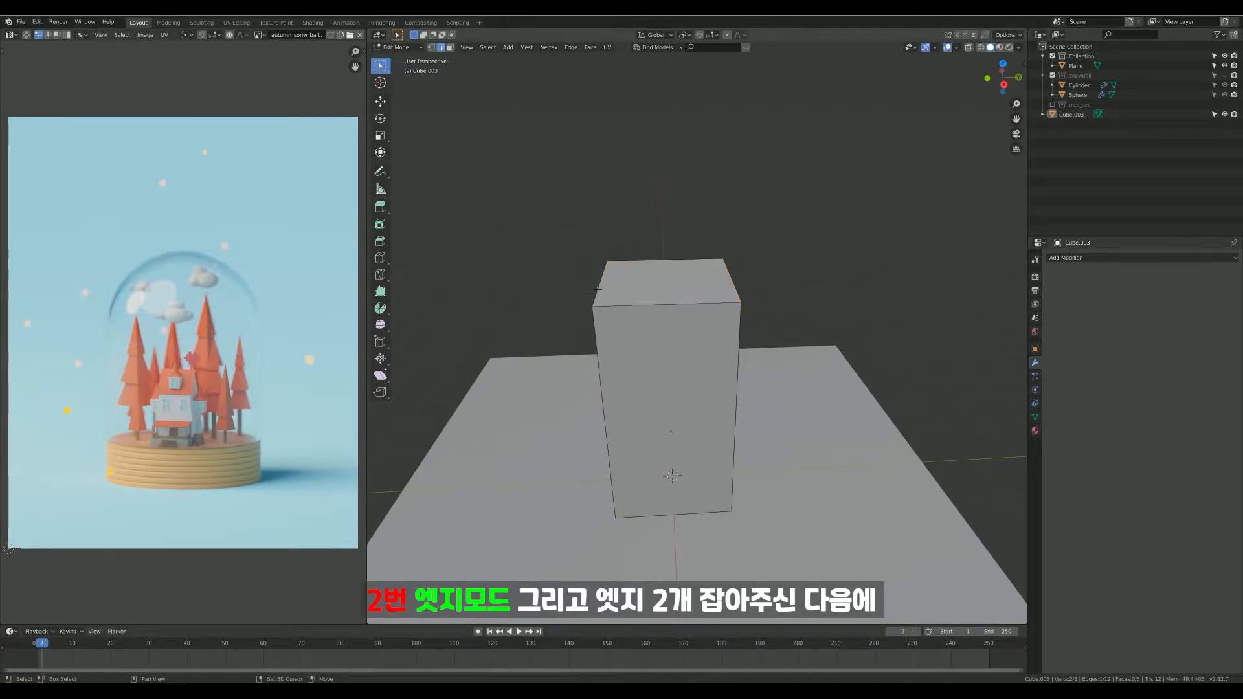
middle_drag(686, 325, 685, 344)
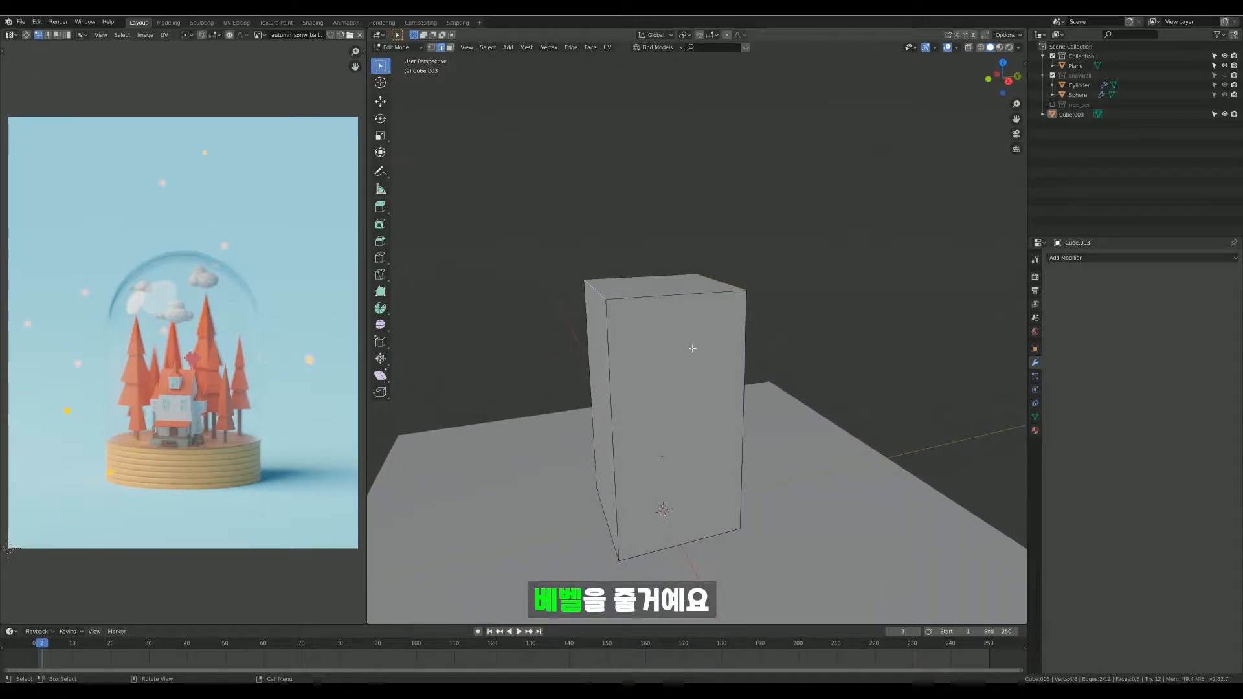
key(ctrl+b)
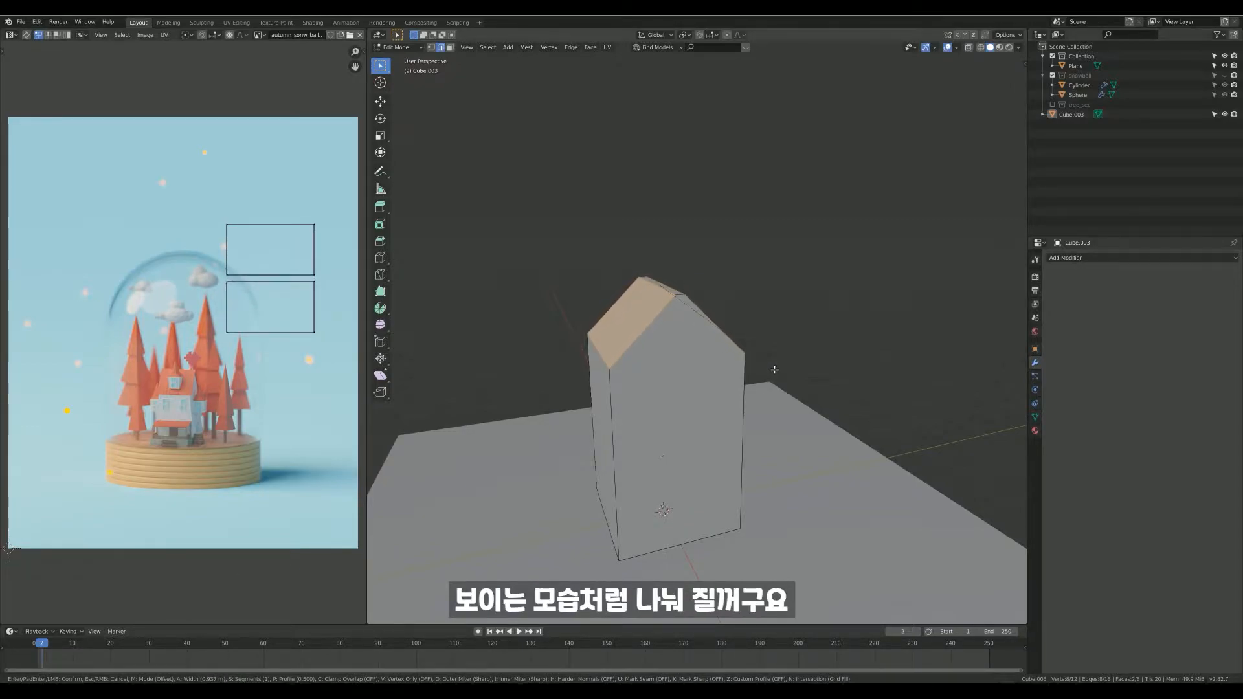
click(769, 372)
- Increase the bevel offset until only a very thin strip is left along the ridge, and deselect the mesh
middle_drag(768, 371, 705, 319)
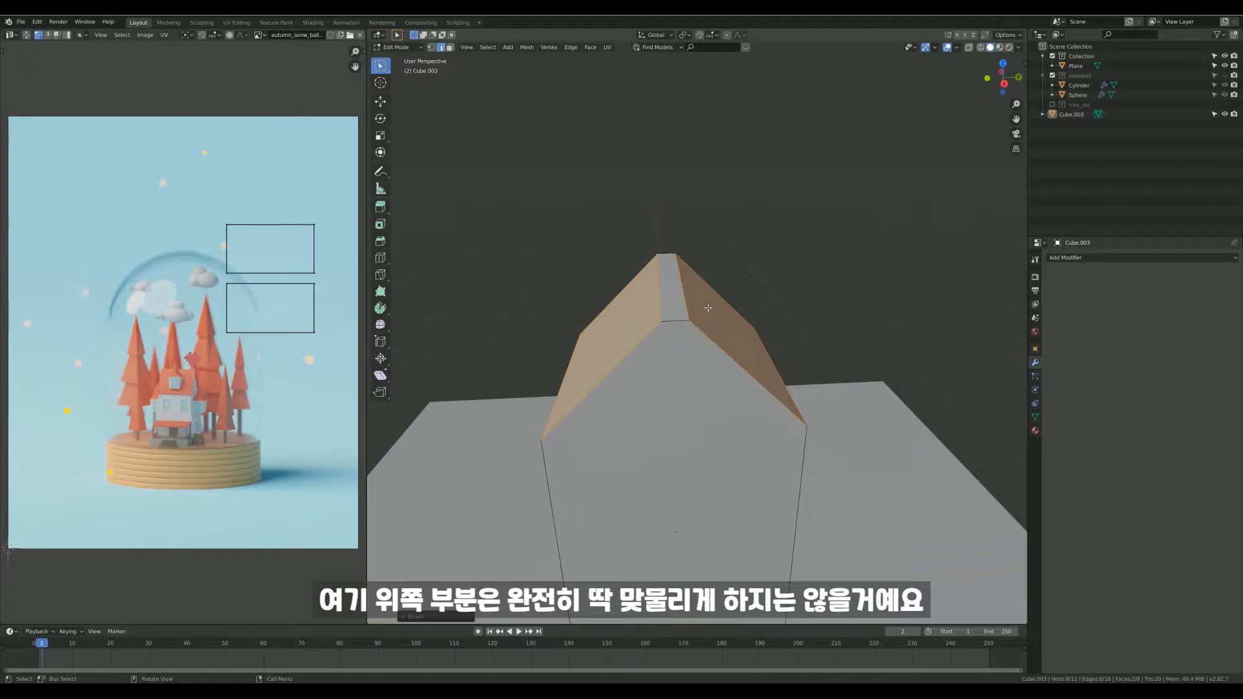
click(430, 617)
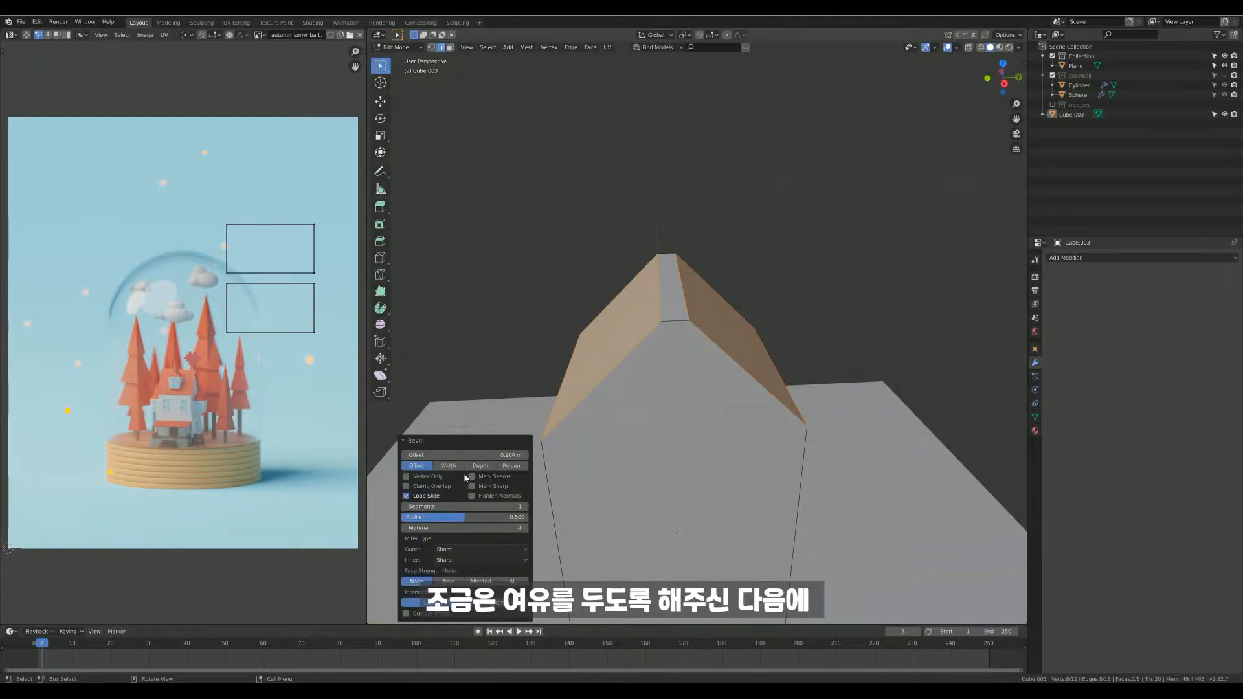
drag(475, 455, 490, 457)
middle_drag(748, 312, 677, 342)
click(762, 286)
shift+middle_drag(677, 342, 632, 401)
ctrl+middle_drag(632, 401, 666, 325)
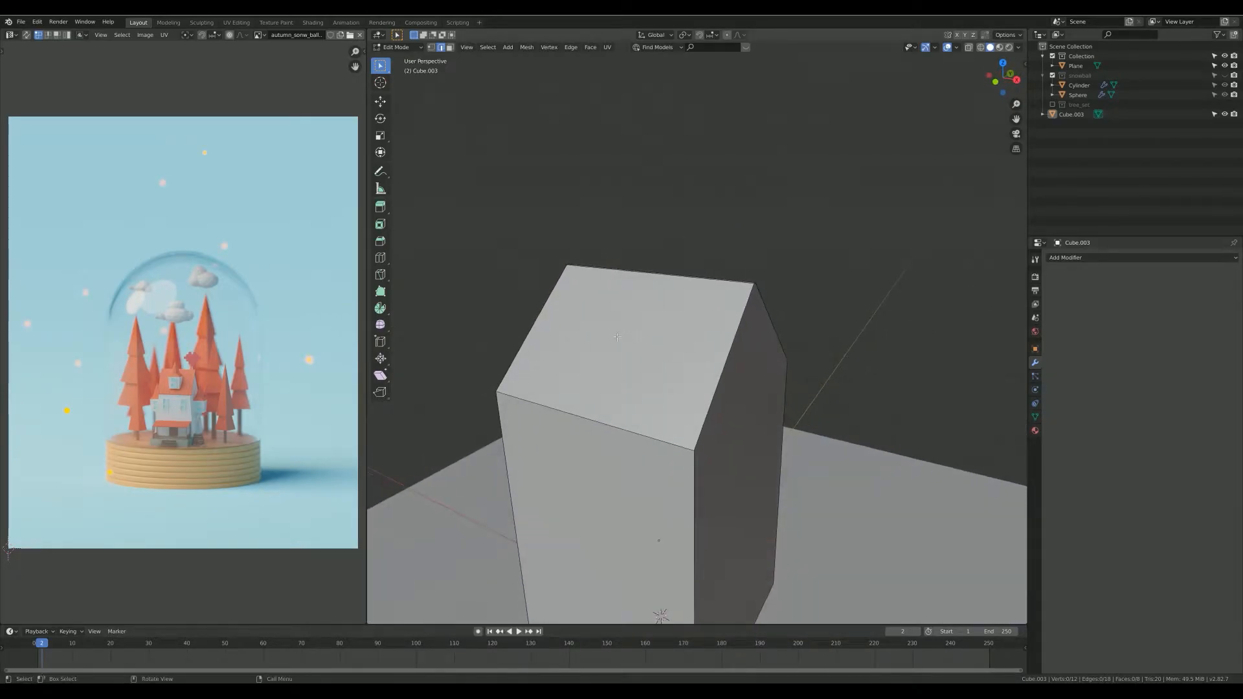
- Duplicate the two sloping roof faces and the thin ridge face in place, without moving the copy
scroll(178, 394, up, 4)
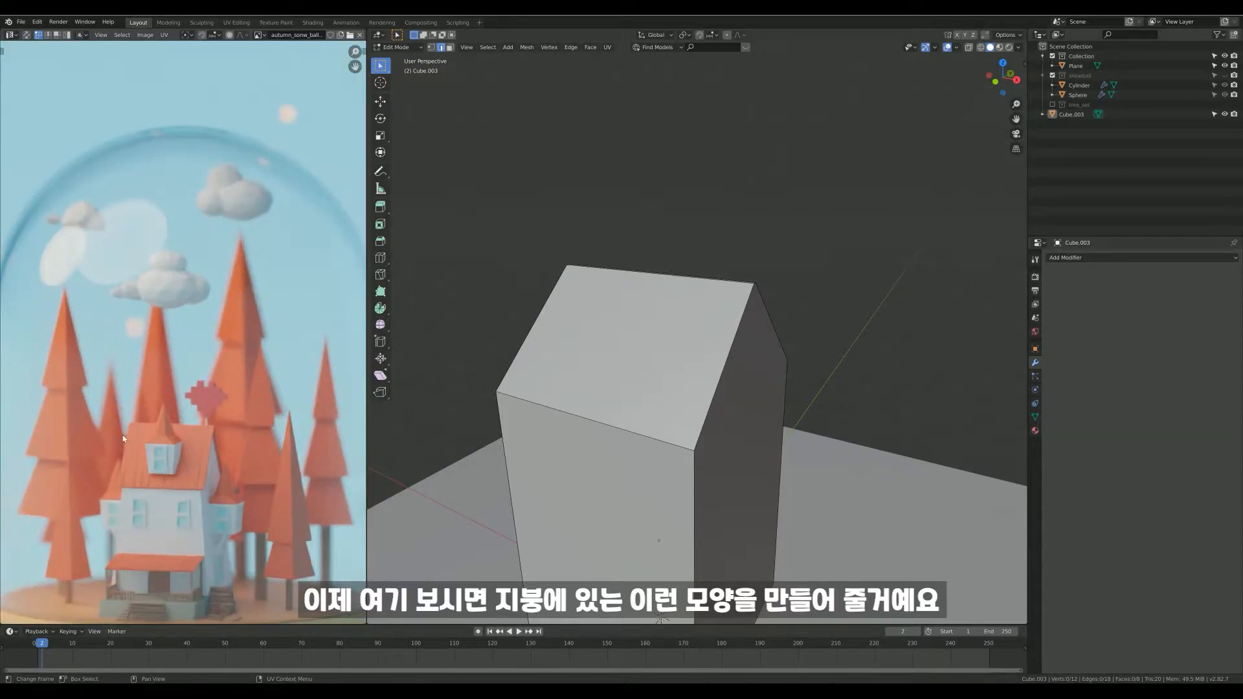
middle_drag(774, 347, 647, 370)
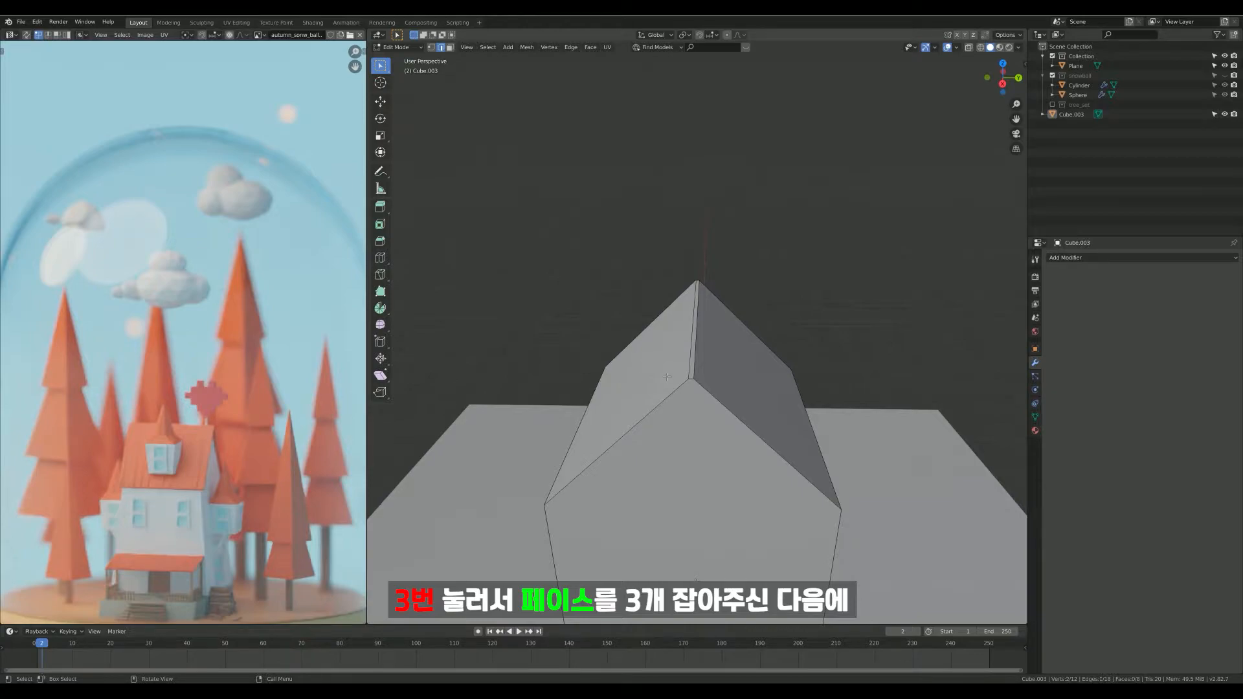
click(651, 387)
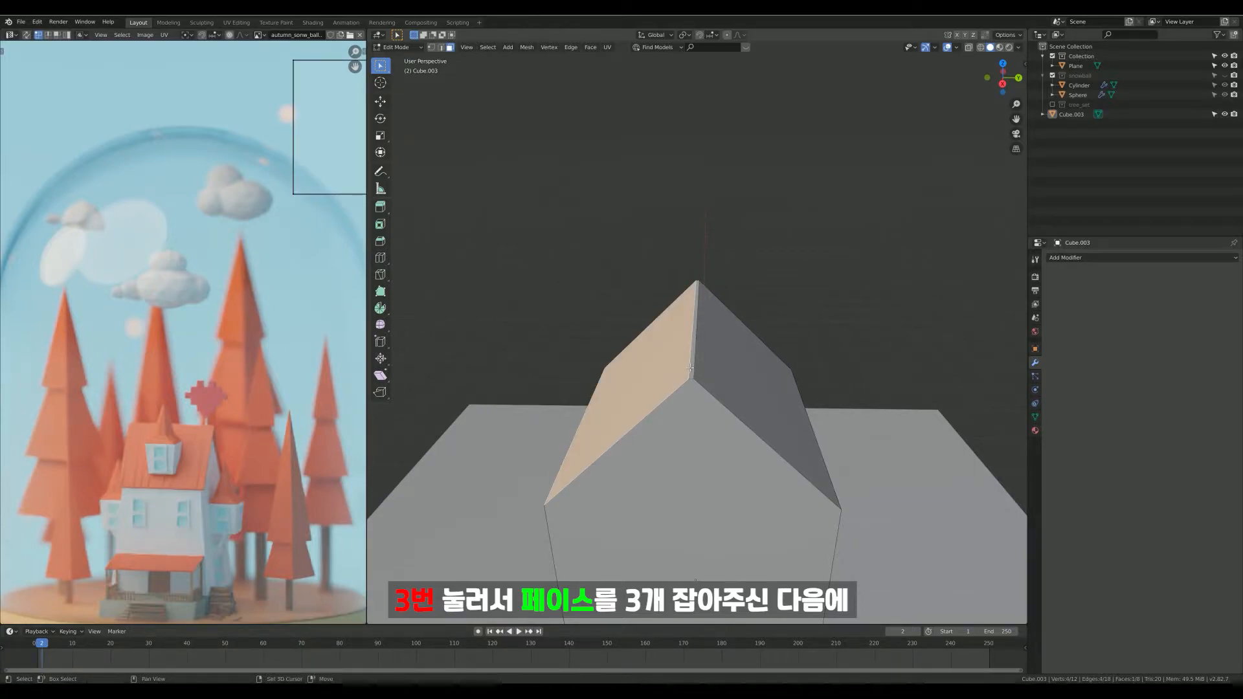
shift+click(695, 330)
shift+click(741, 423)
middle_drag(741, 423, 714, 362)
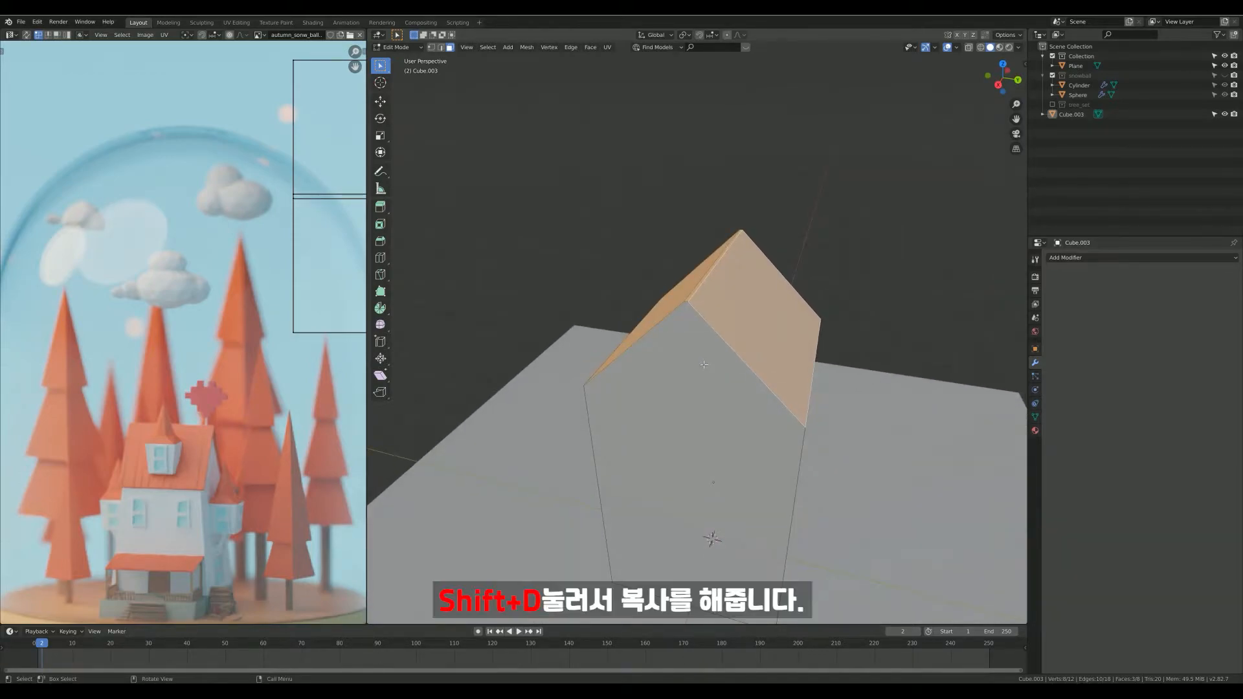
key(shift+d)
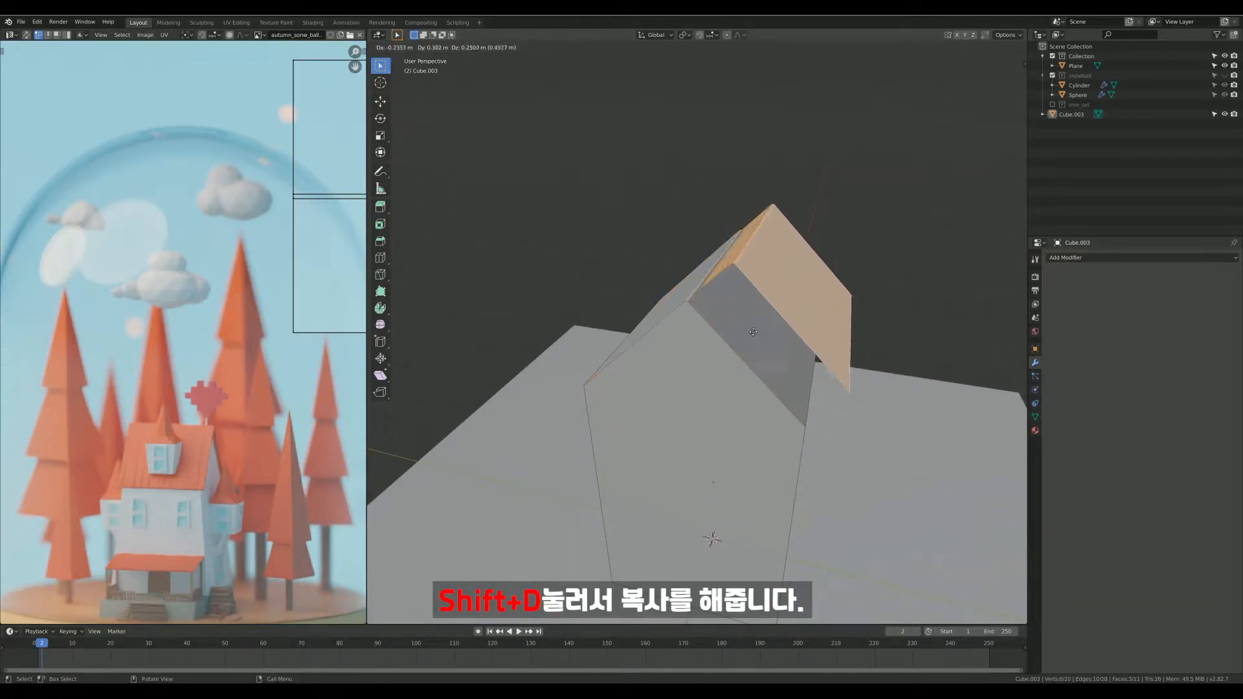
right_click(691, 268)
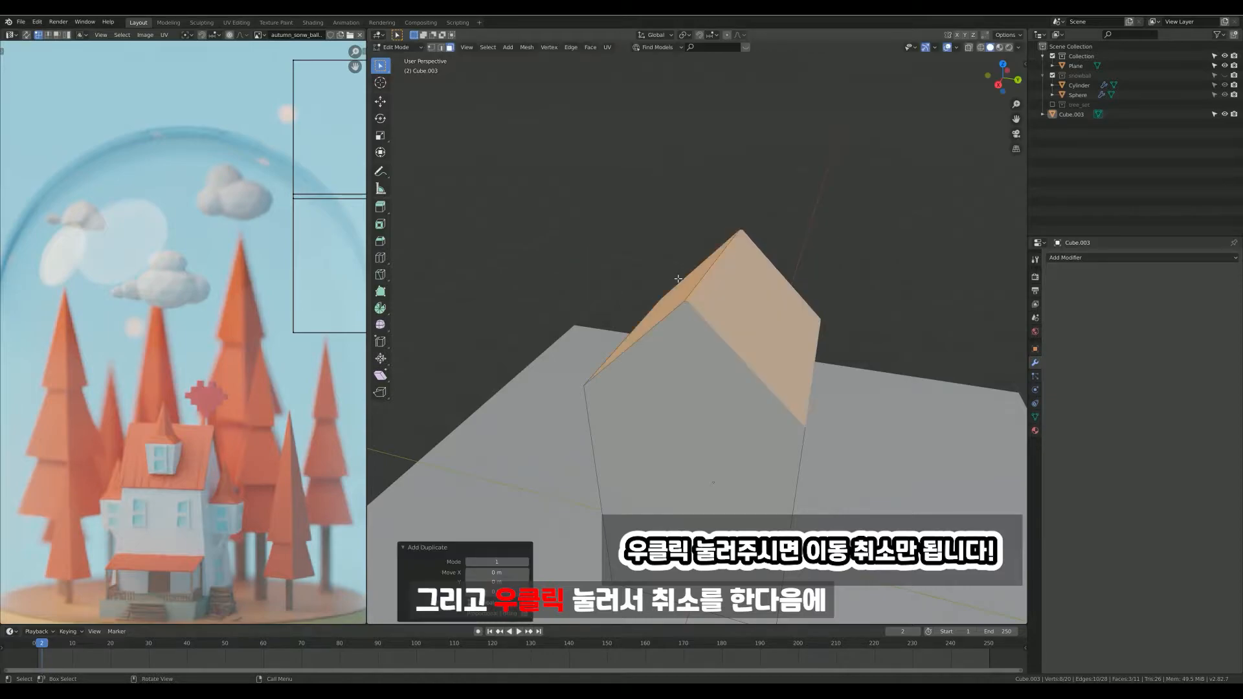
- Separate the duplicated roof faces by selection into their own object and return to Object Mode
key(p)
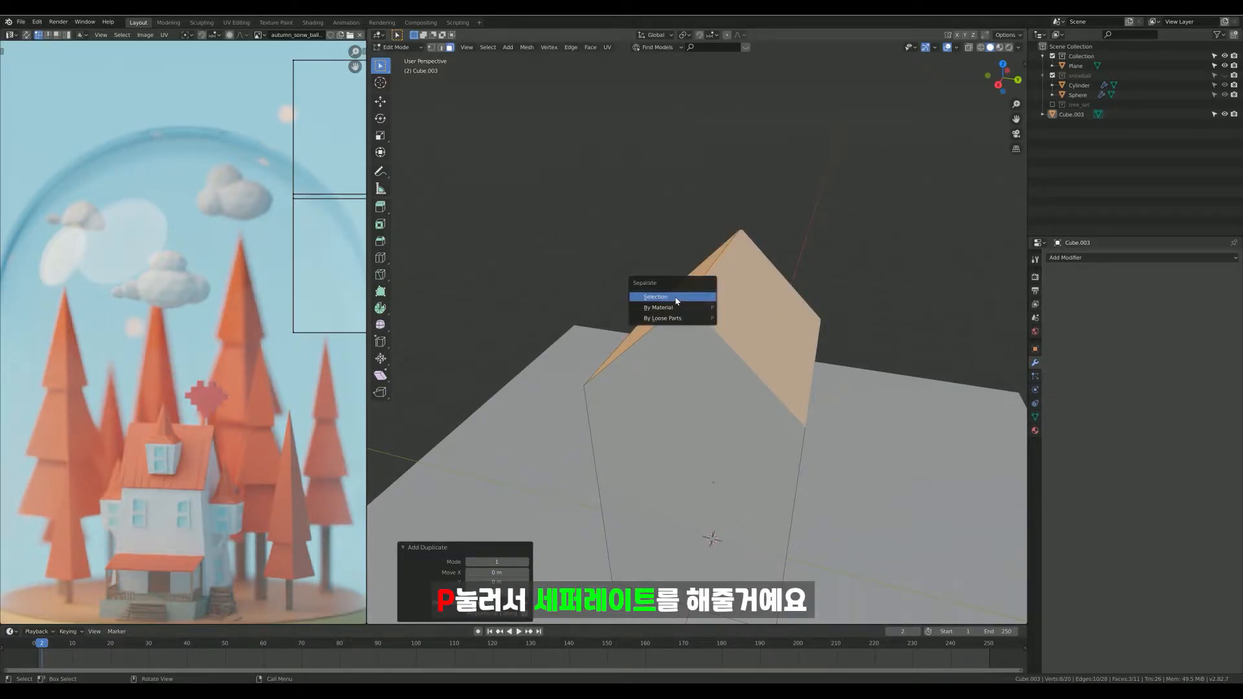
click(673, 299)
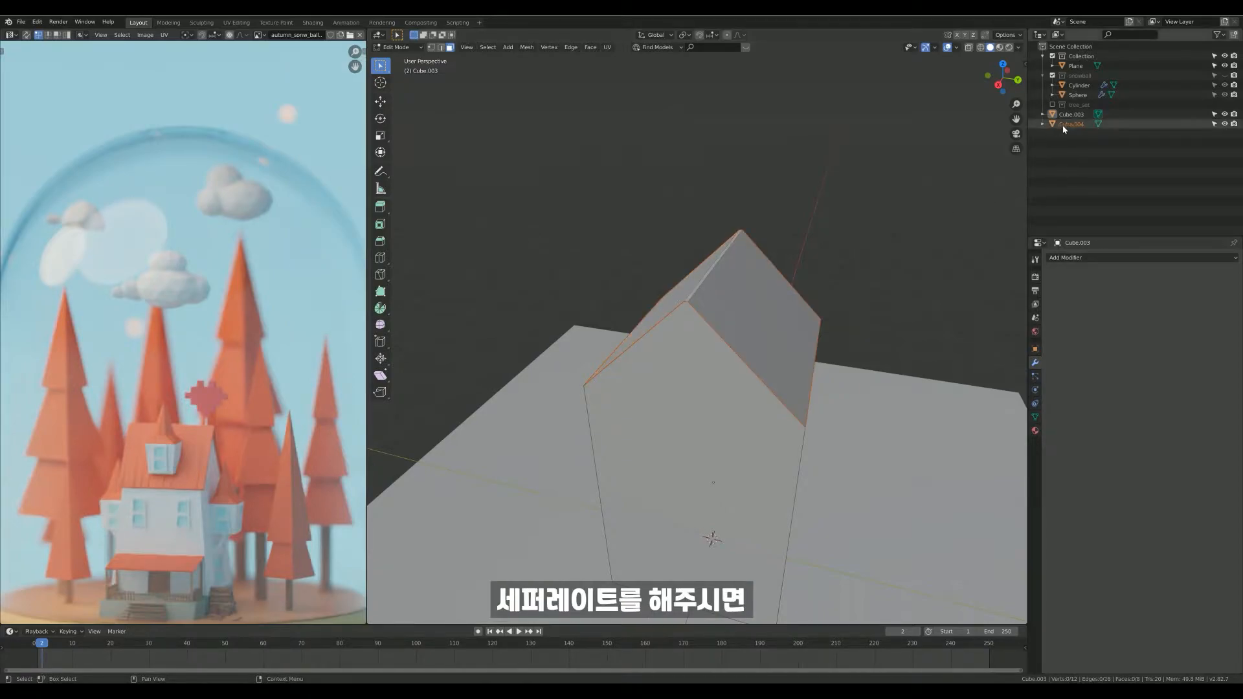
key(Tab)
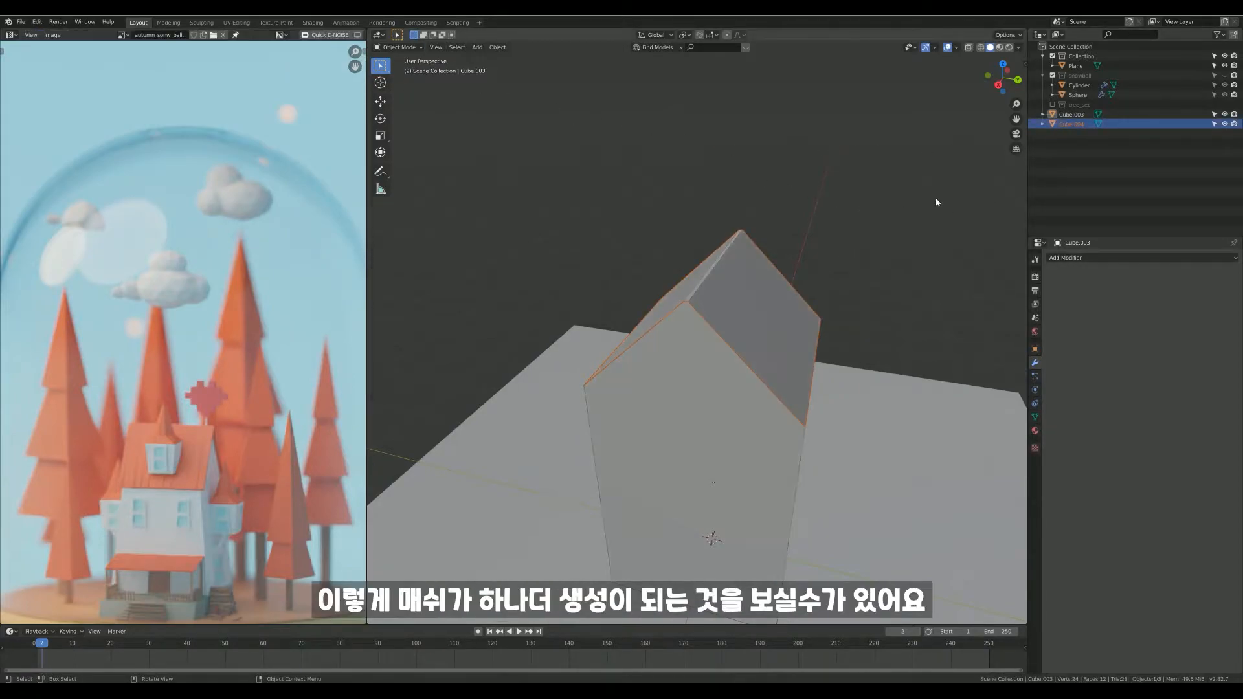
click(1072, 117)
click(1069, 125)
click(1072, 117)
click(1070, 125)
key(g)
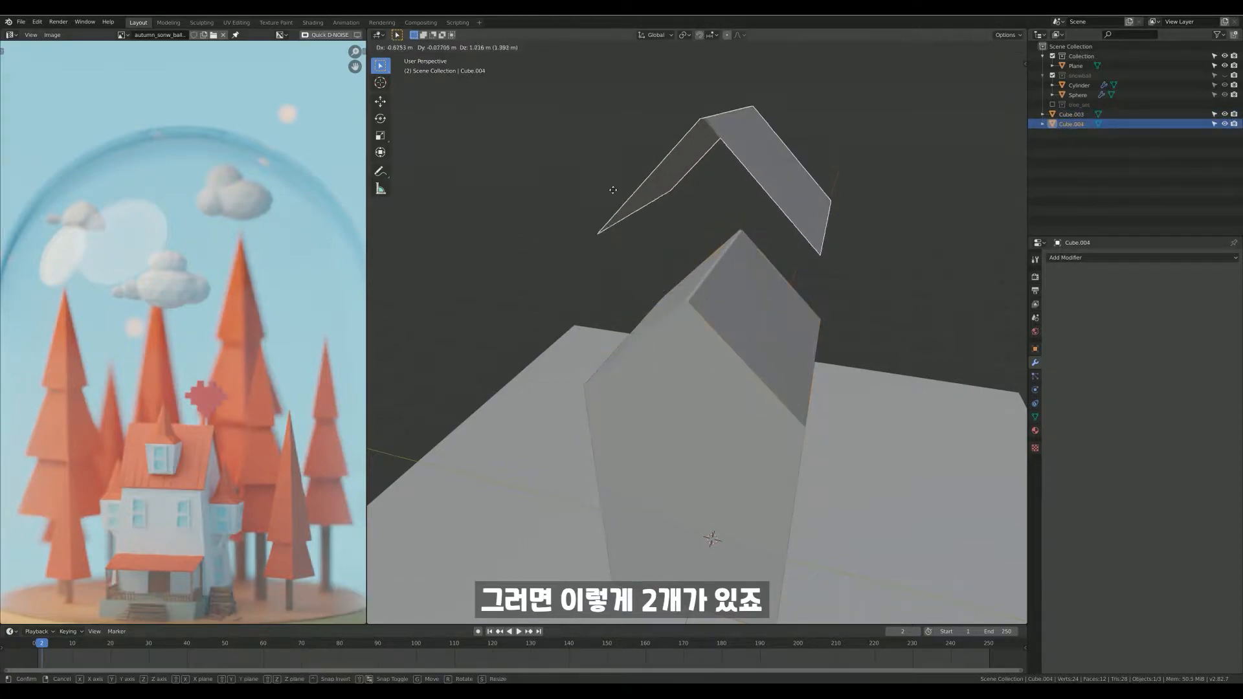
key(Escape)
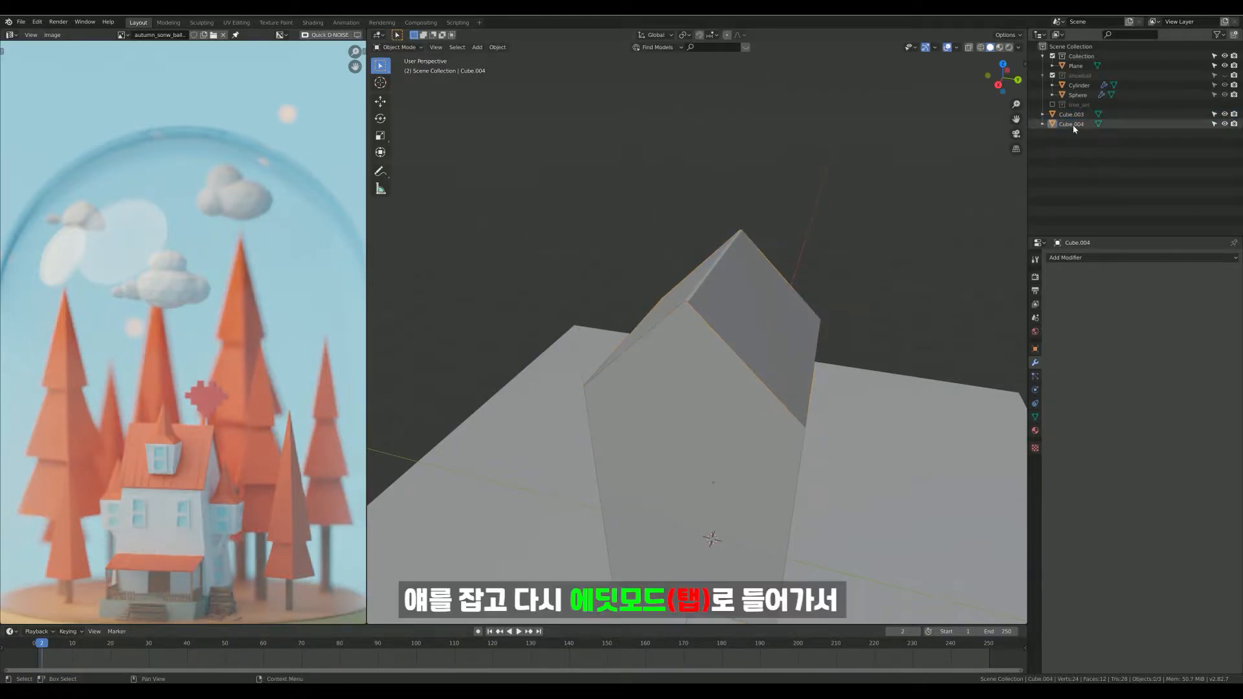
- Scale all three faces of the separated roof object by 1.158 along X so they overhang the house walls
middle_drag(660, 336, 682, 342)
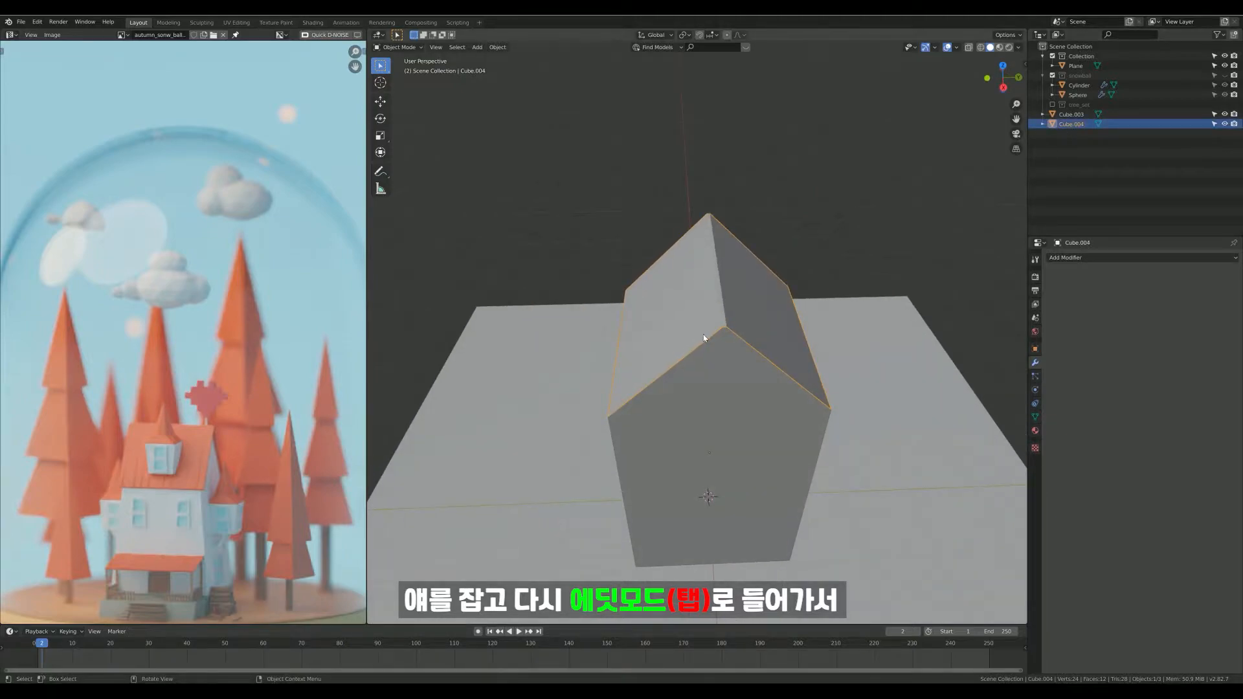
key(Tab)
click(681, 321)
shift+click(721, 312)
shift+click(742, 316)
middle_drag(714, 360, 844, 275)
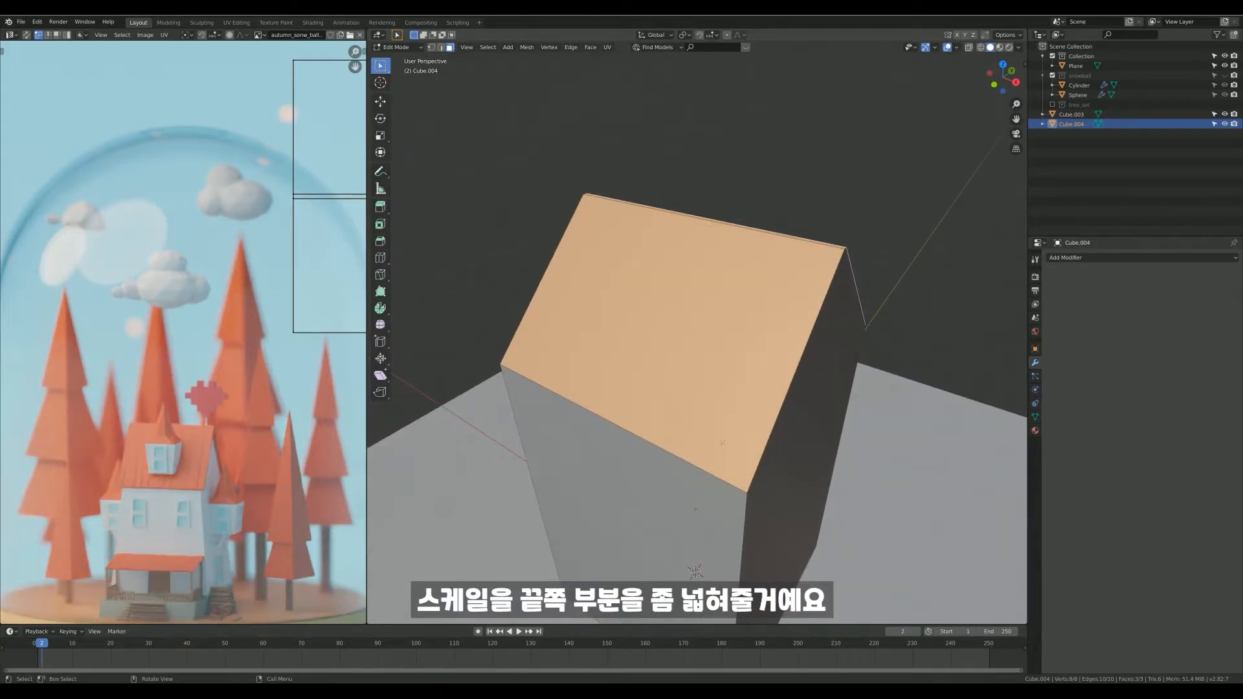
middle_drag(622, 273, 764, 305)
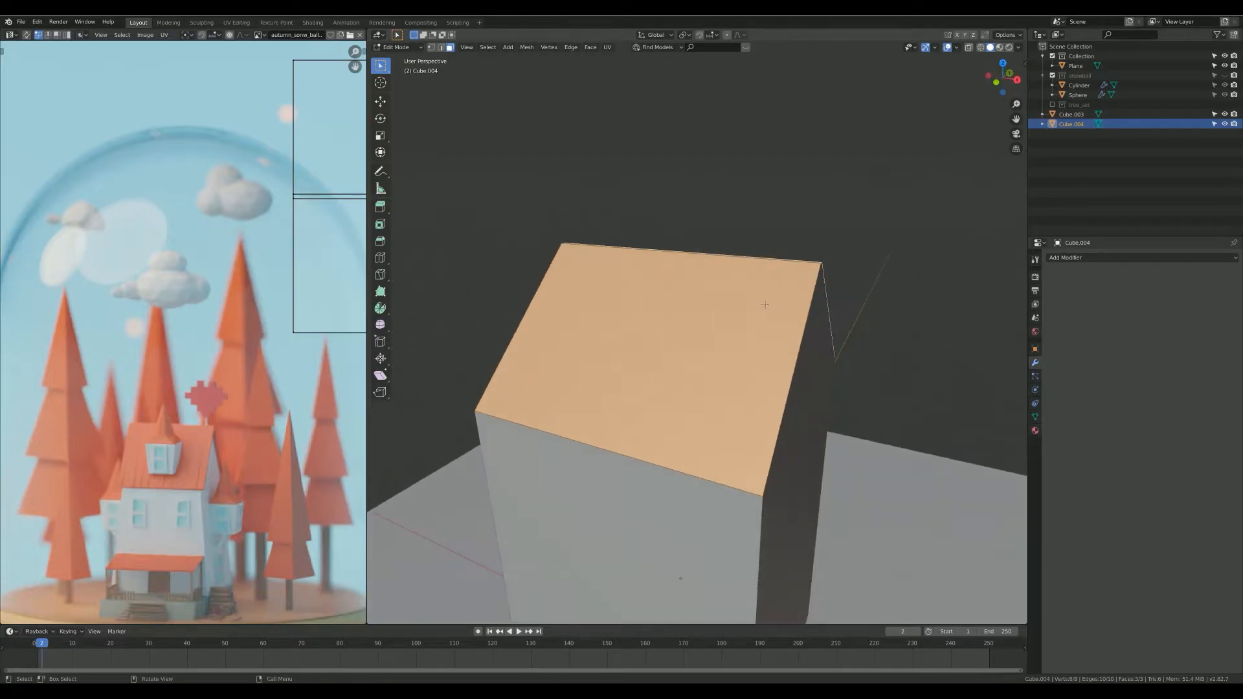
key(s)
key(x)
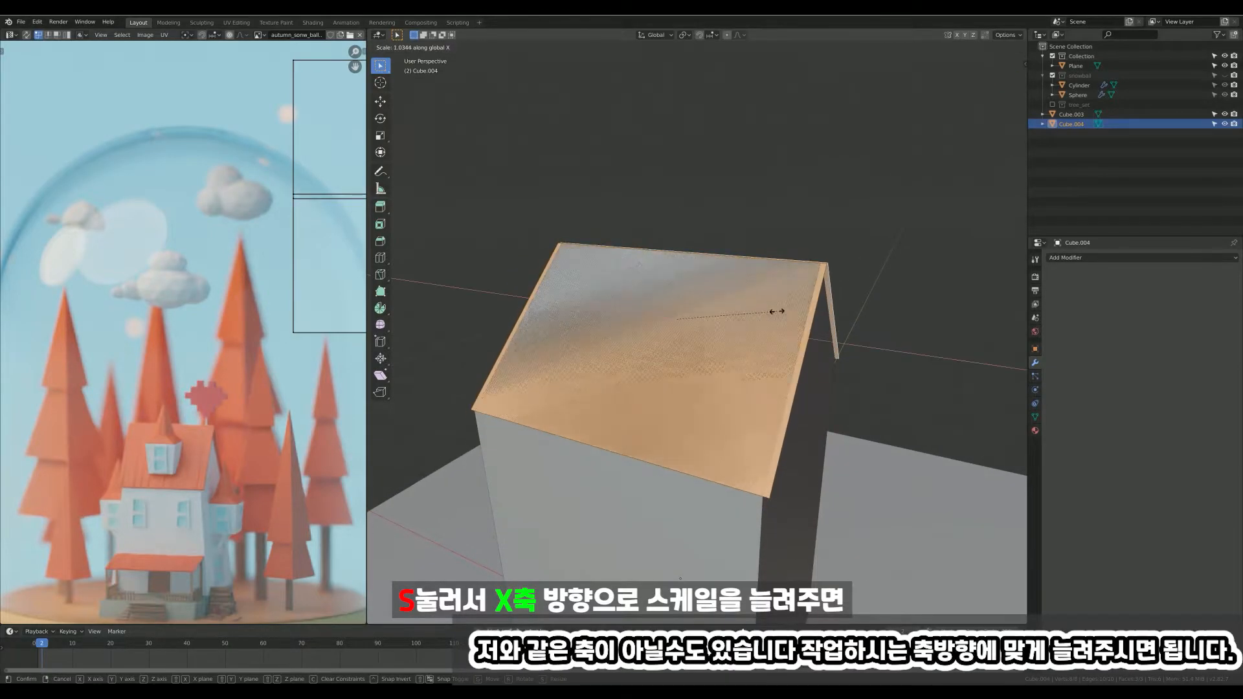
click(789, 315)
- Extrude the three roof faces along their normals by about 0.04 to give the roof thickness, and deselect them
middle_drag(789, 314, 763, 306)
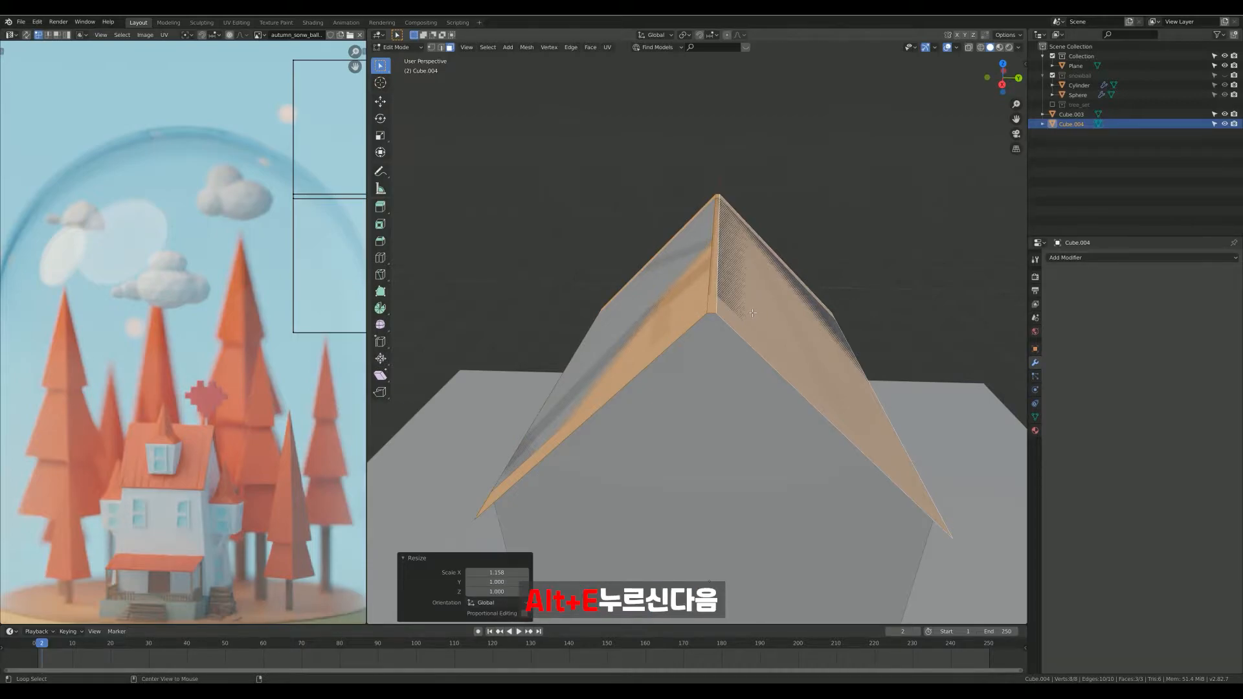
key(alt+e)
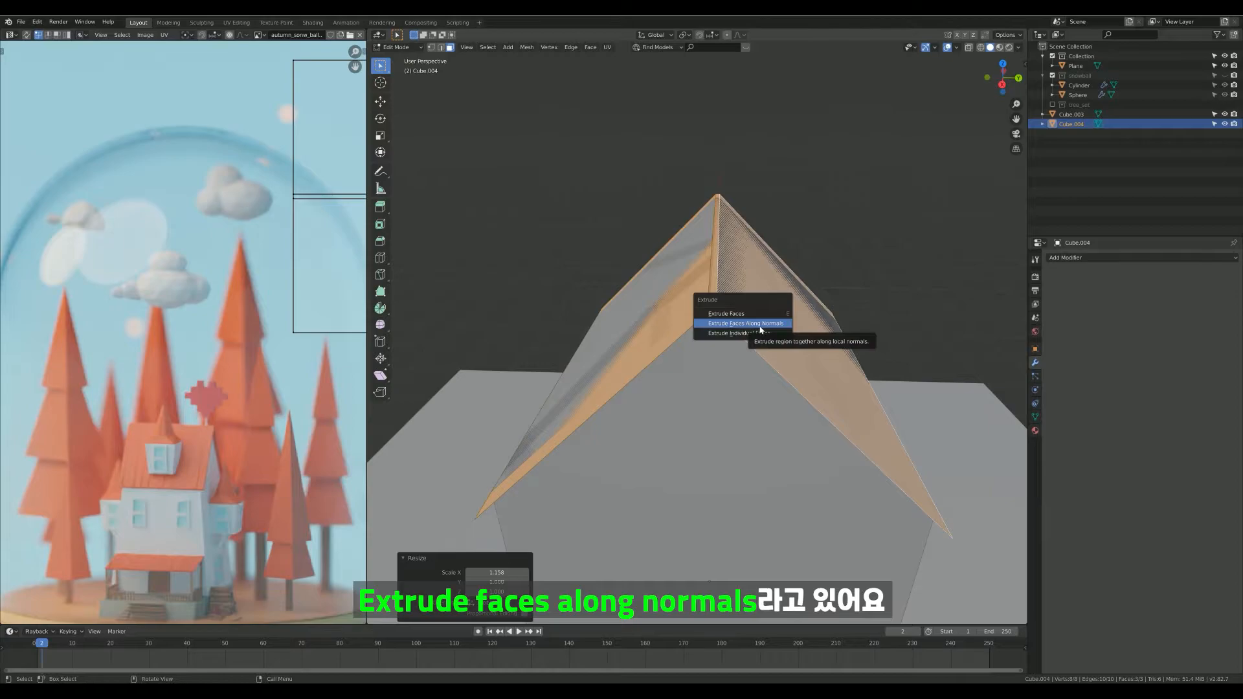
click(755, 324)
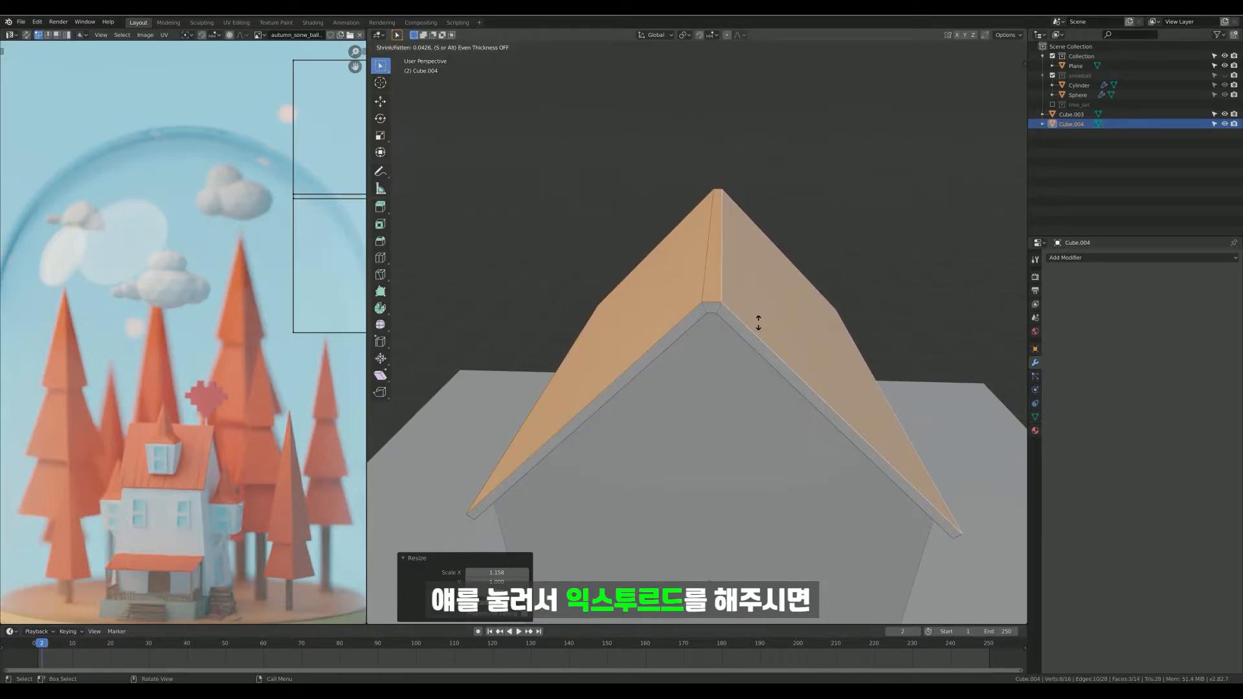
click(758, 324)
click(862, 249)
middle_drag(749, 328, 639, 218)
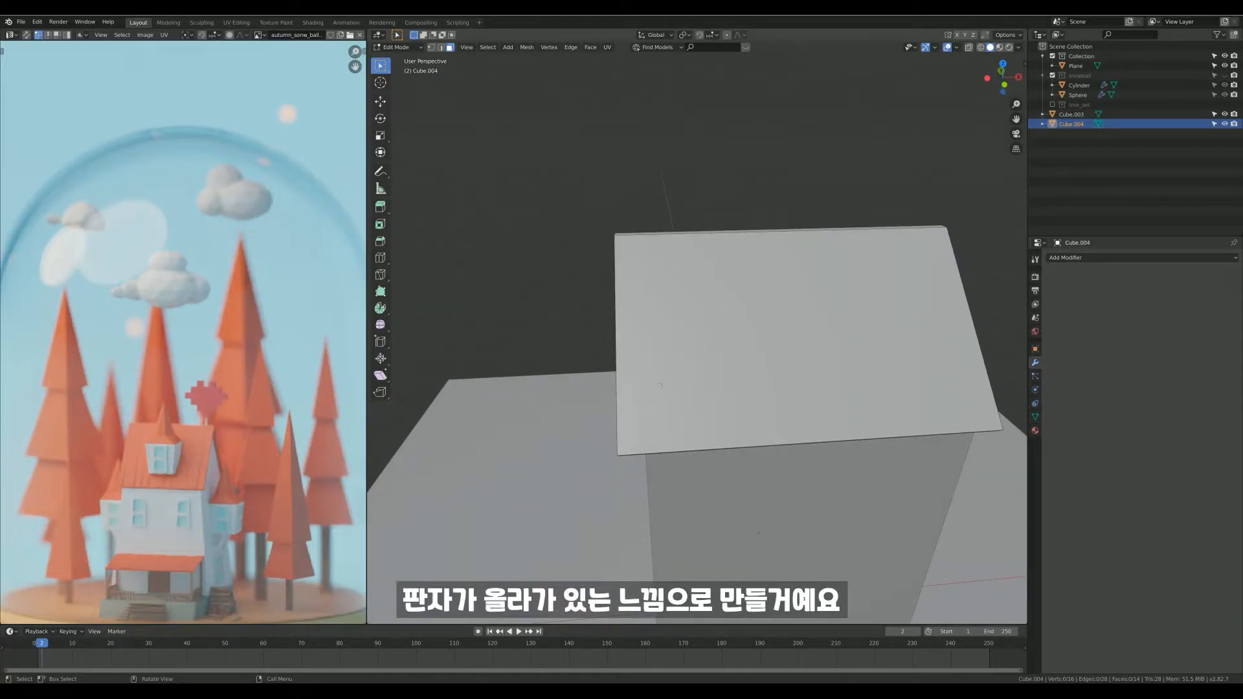
middle_drag(658, 380, 570, 424)
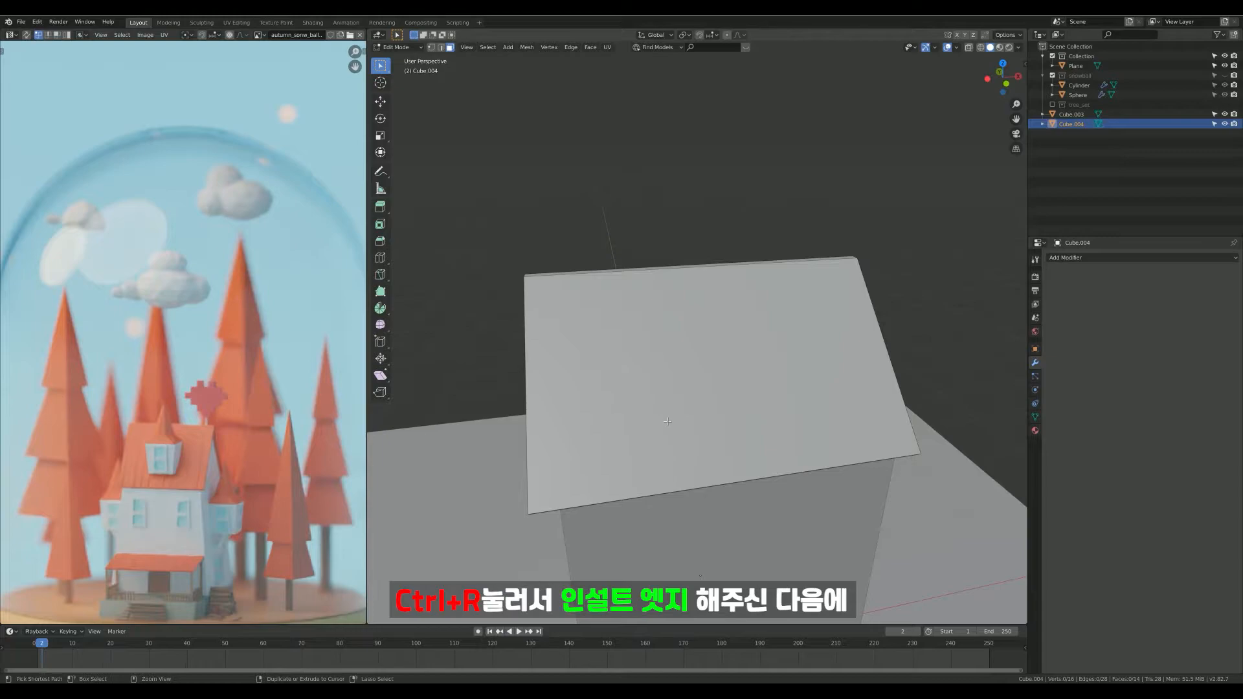
click(732, 480)
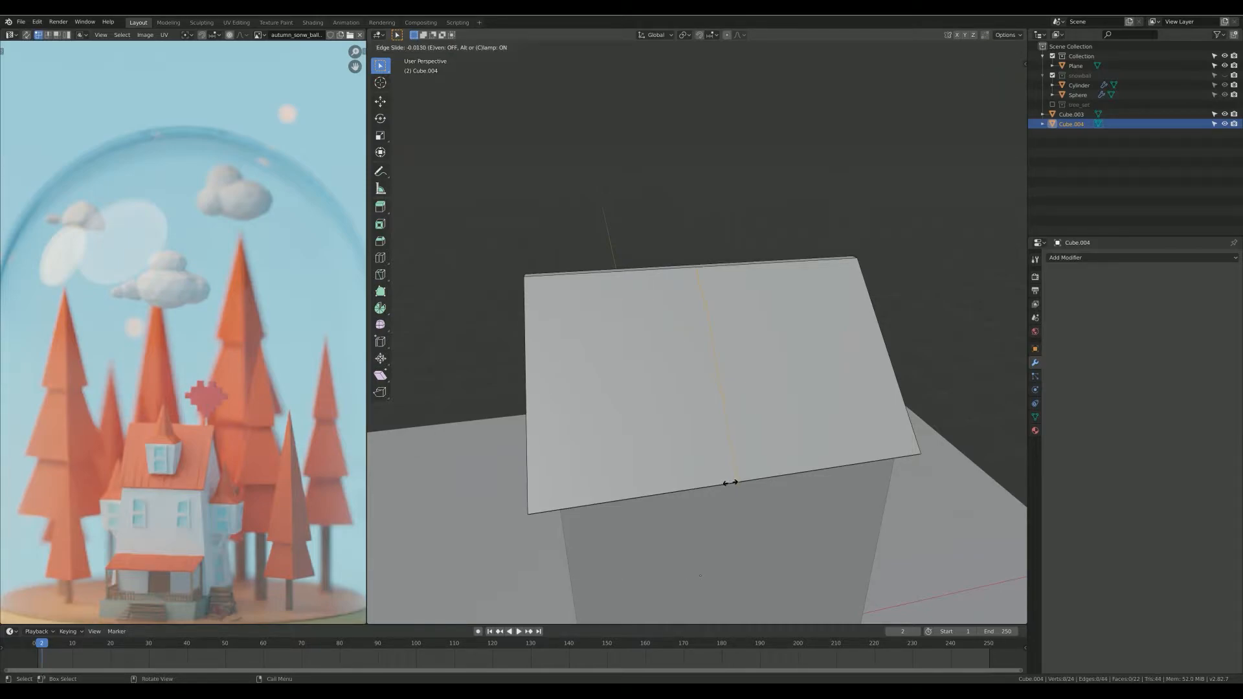
right_click(732, 481)
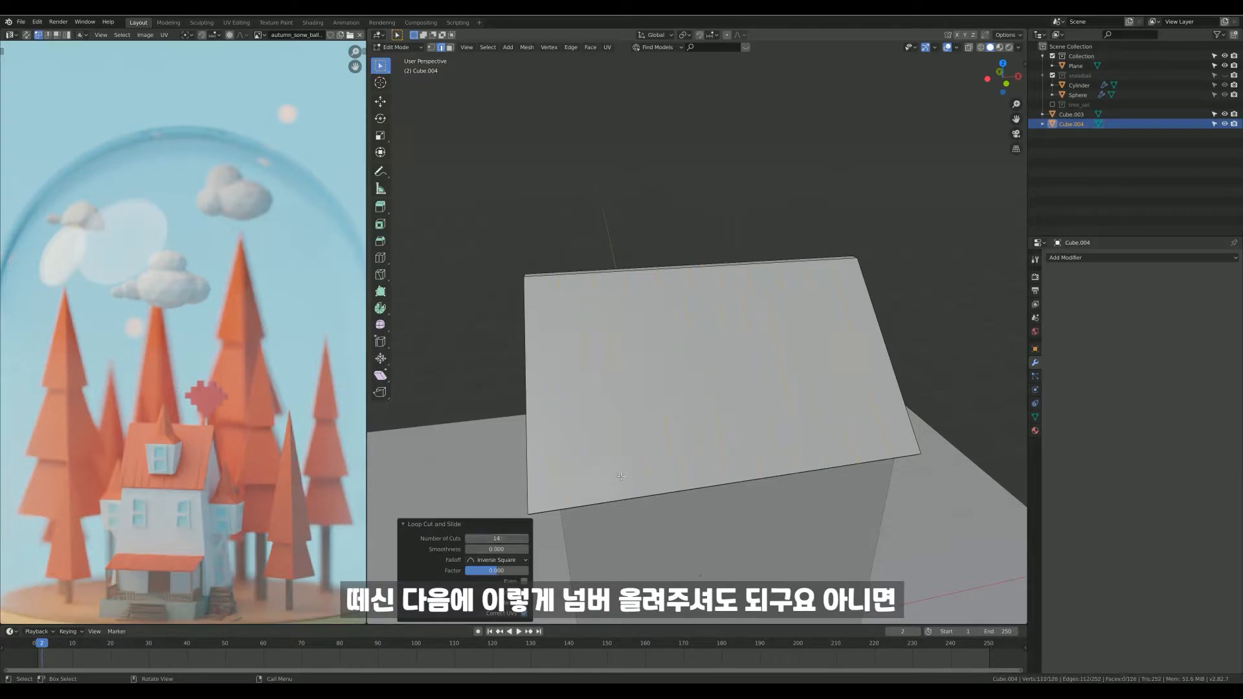
key(ctrl+z)
key(ctrl+z)
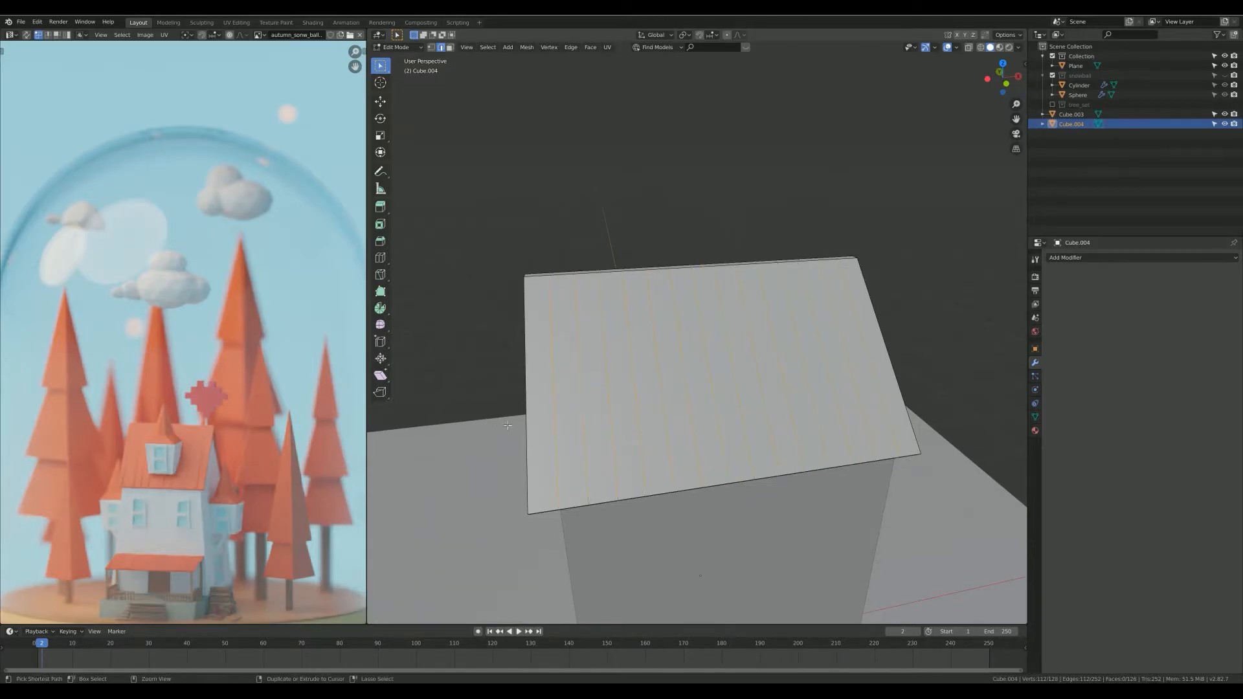
right_click(695, 486)
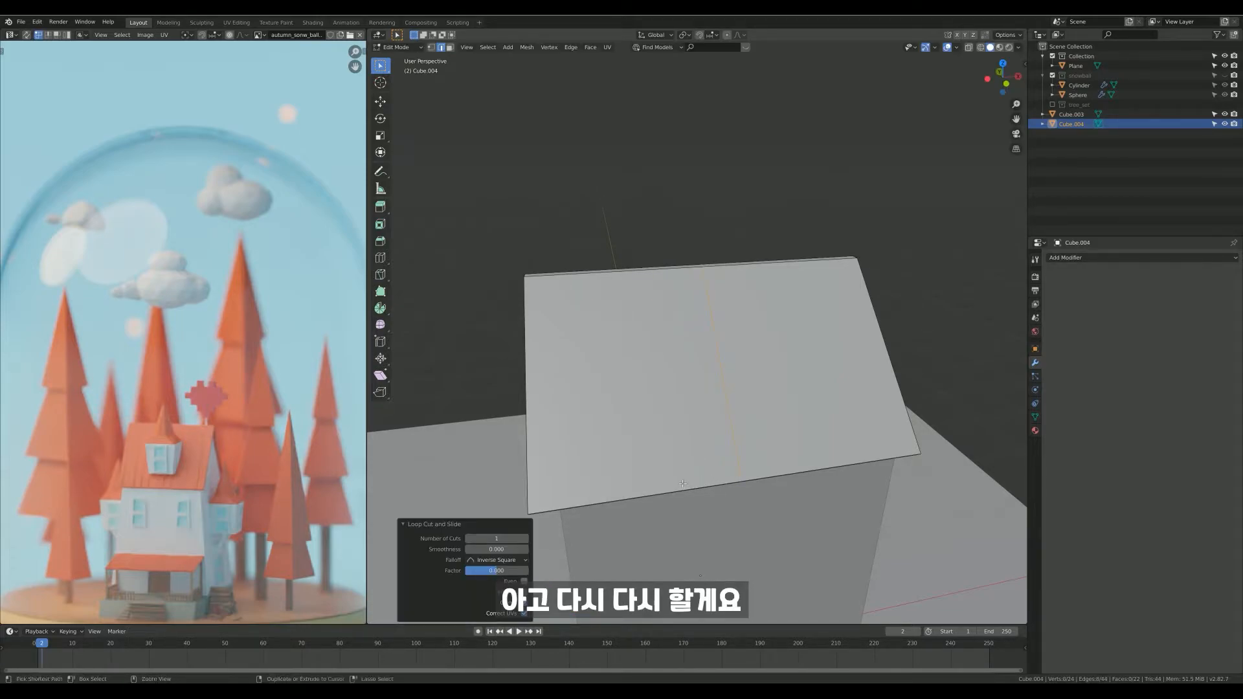
key(ctrl+z)
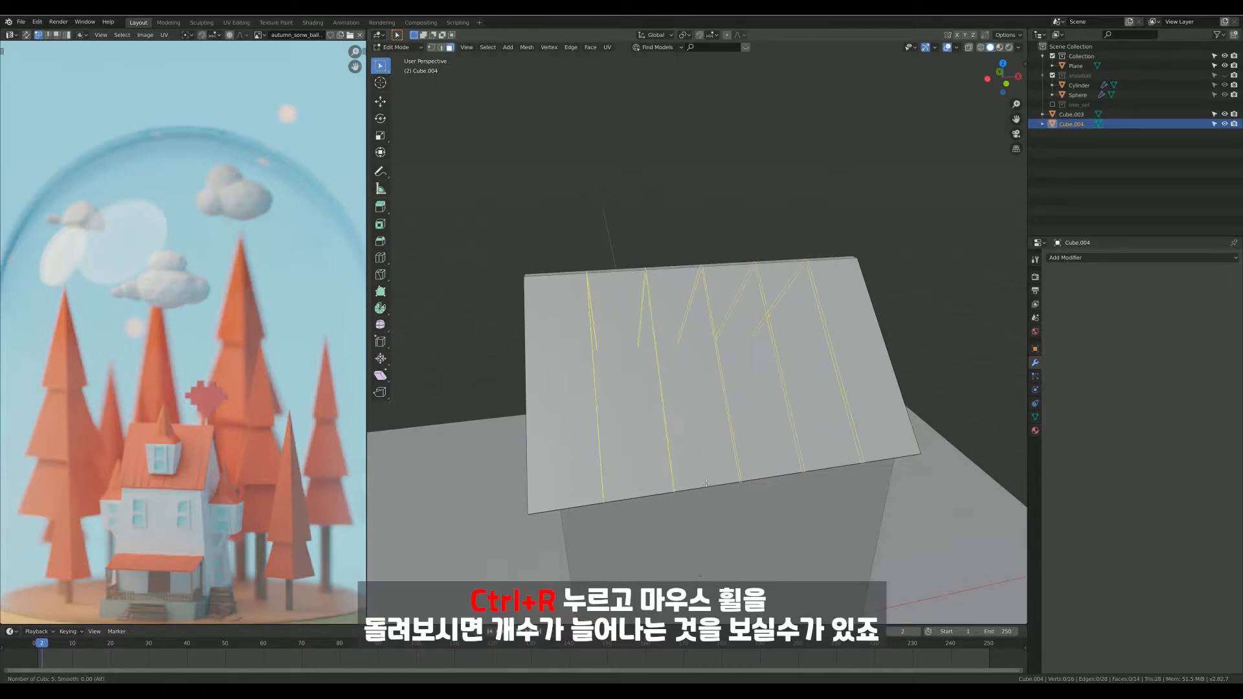
- Add 15 evenly spaced loop cuts running from ridge to eave to divide the roof into planks, and deselect them
scroll(705, 483, up, 6)
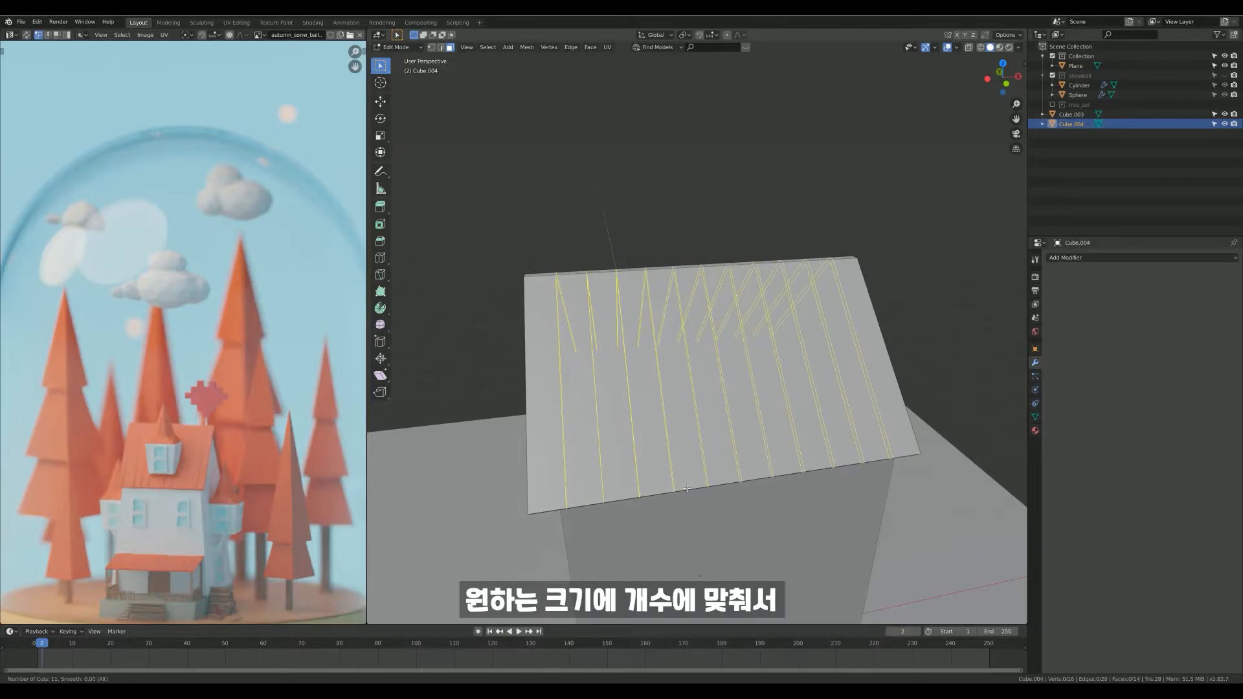
scroll(685, 489, up, 3)
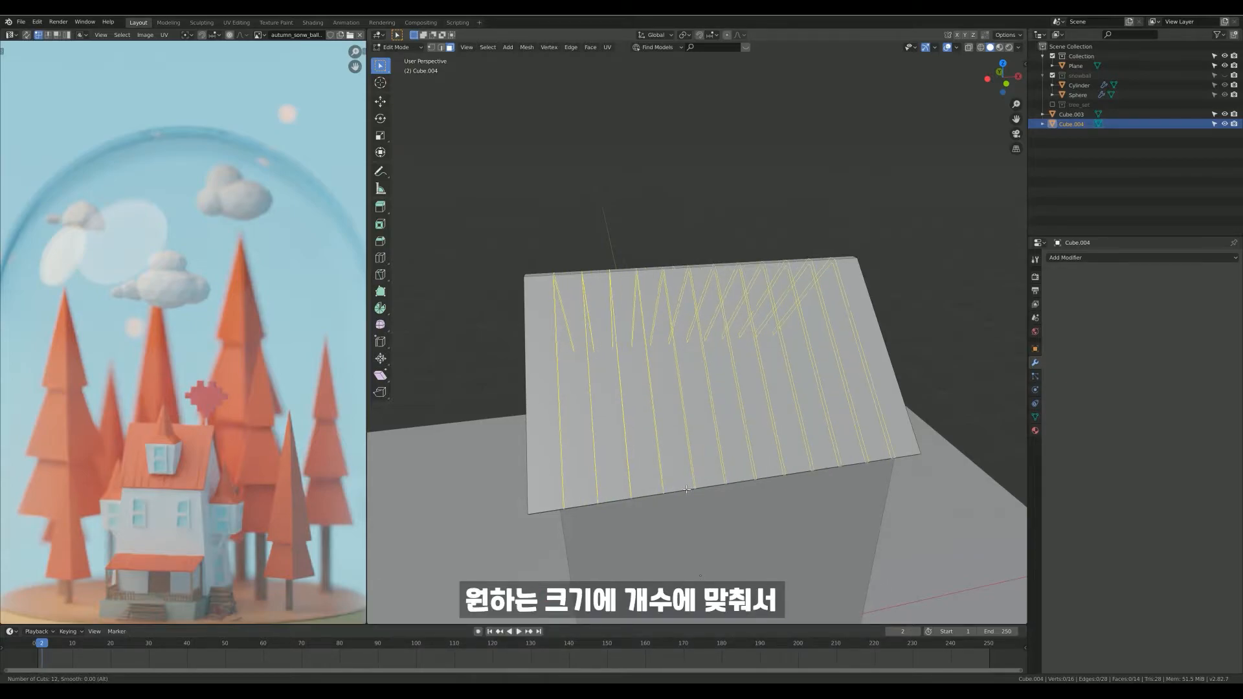
scroll(686, 490, up, 1)
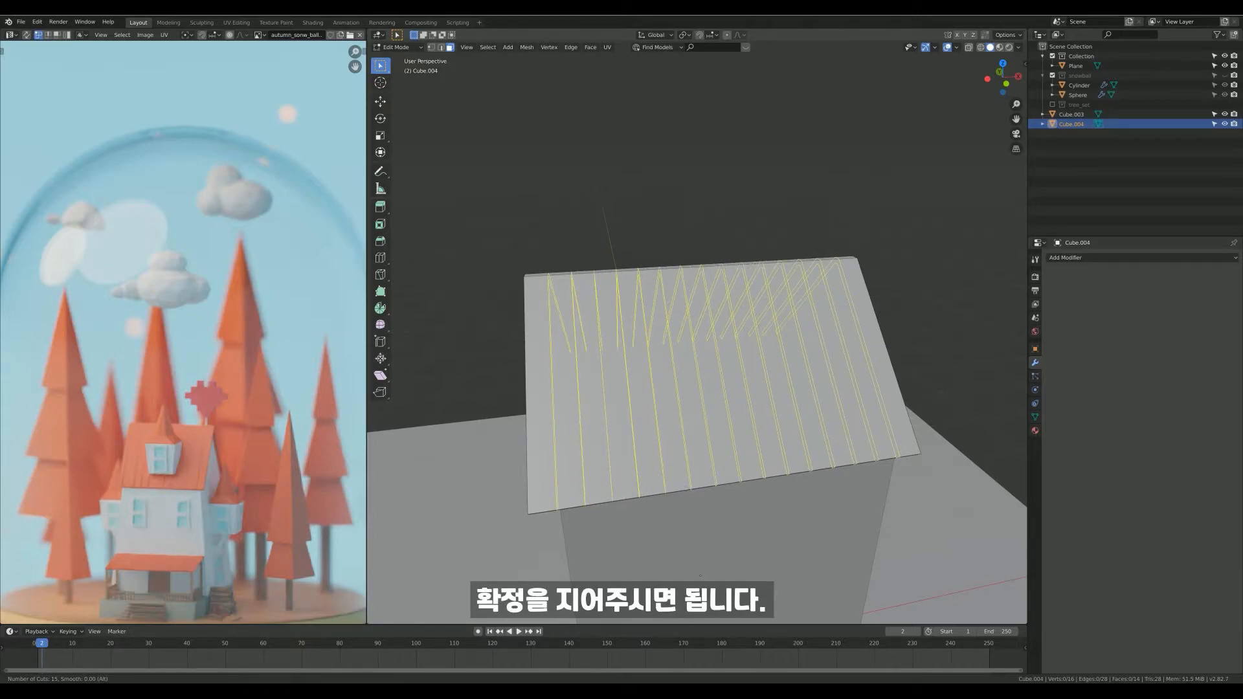
click(682, 490)
click(858, 199)
middle_drag(771, 265, 694, 254)
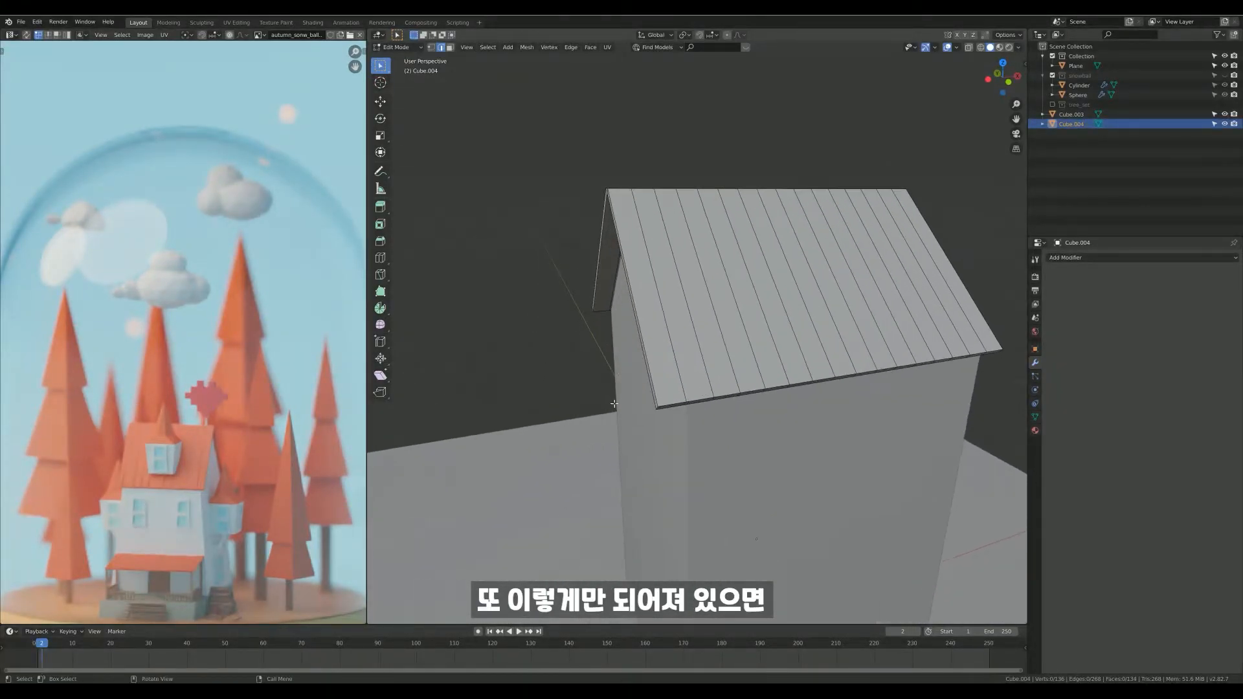
- Bevel all the plank-dividing edge loops of the roof with a very small offset of about 0.001 m, and deselect them
scroll(694, 333, up, 4)
middle_drag(688, 346, 494, 377)
click(577, 418)
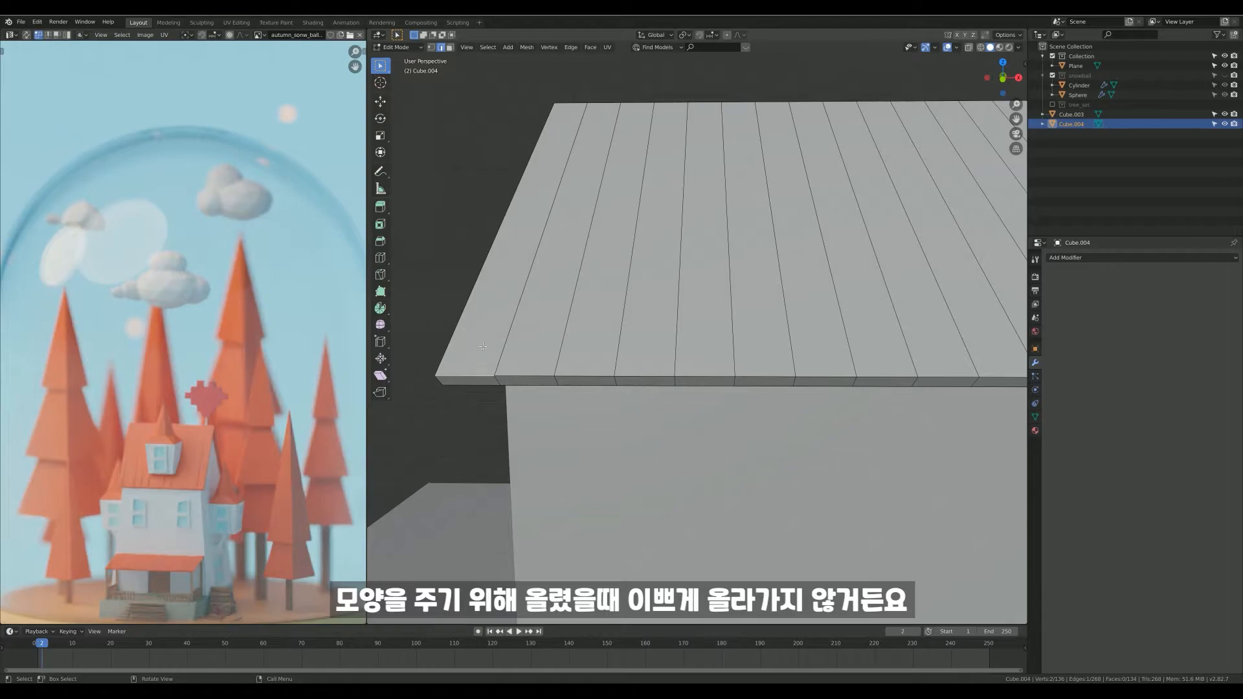
middle_drag(575, 317, 628, 405)
shift+middle_drag(691, 299, 643, 354)
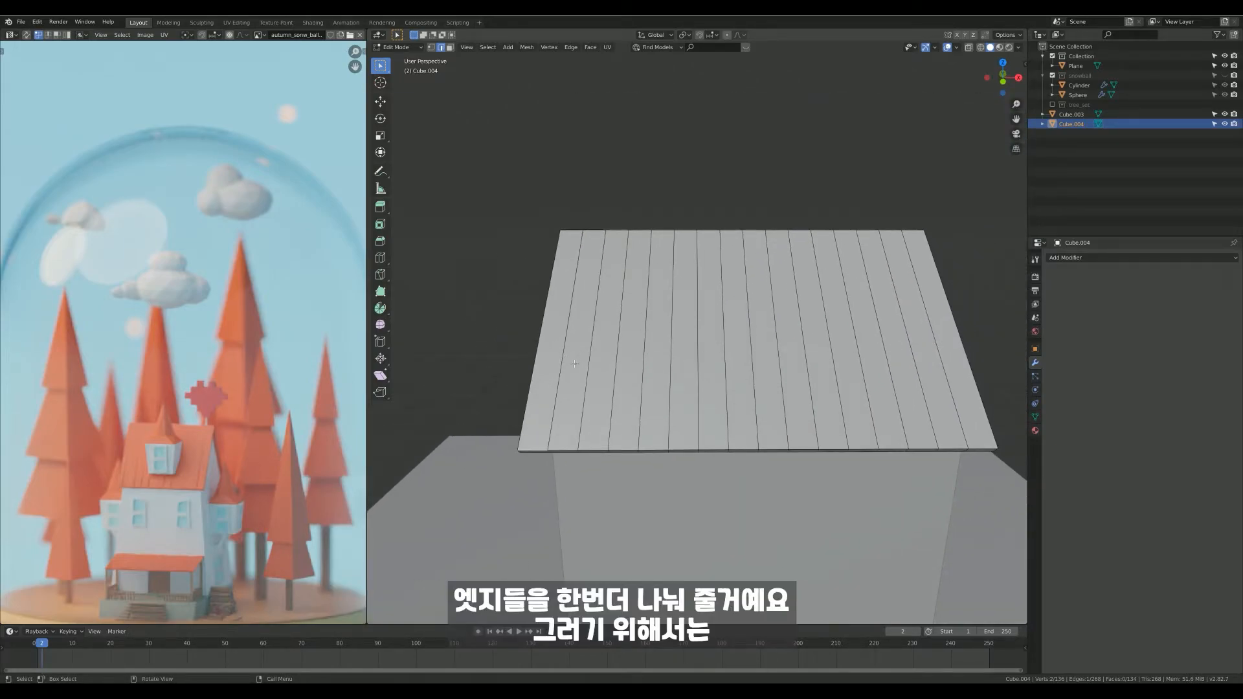
middle_drag(569, 376, 610, 359)
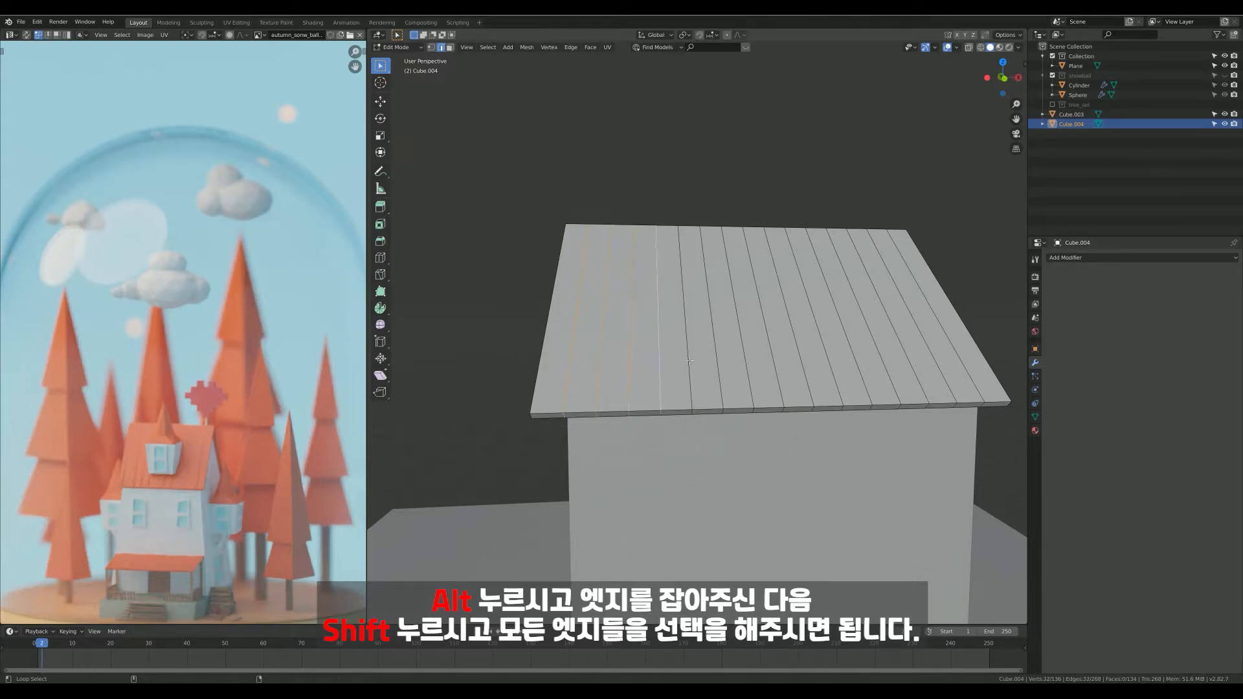
alt+shift+click(772, 359)
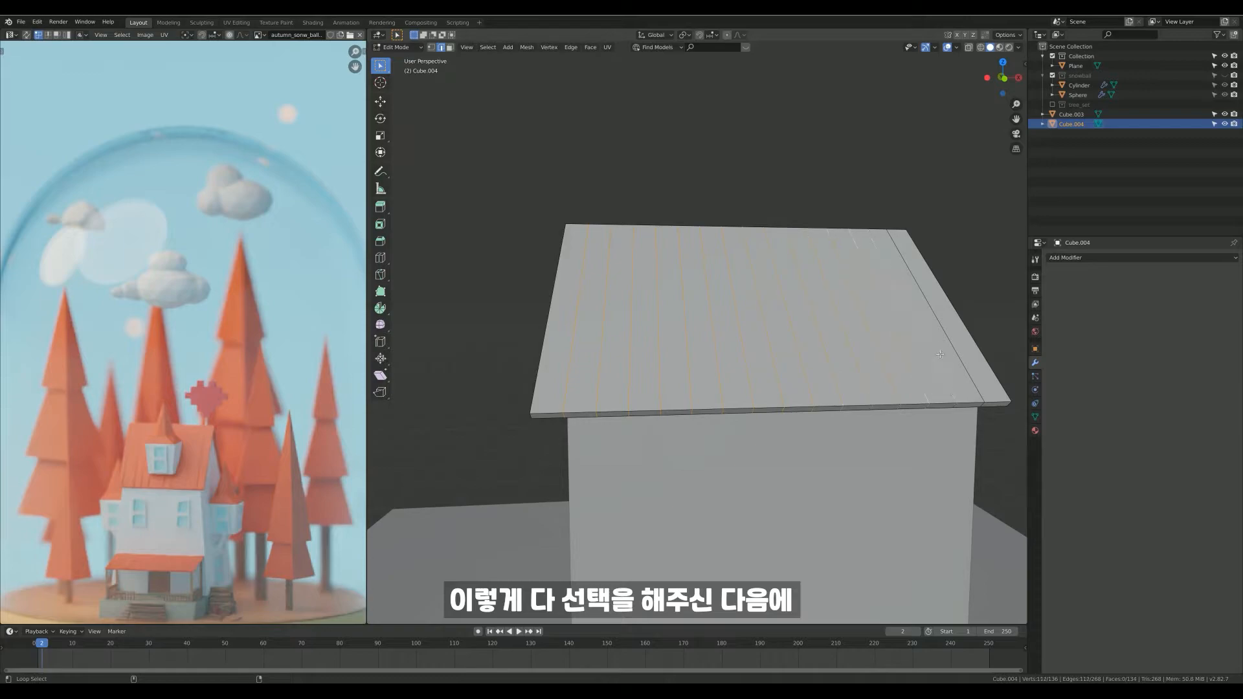
middle_drag(638, 368, 662, 340)
scroll(653, 331, up, 2)
scroll(677, 336, up, 2)
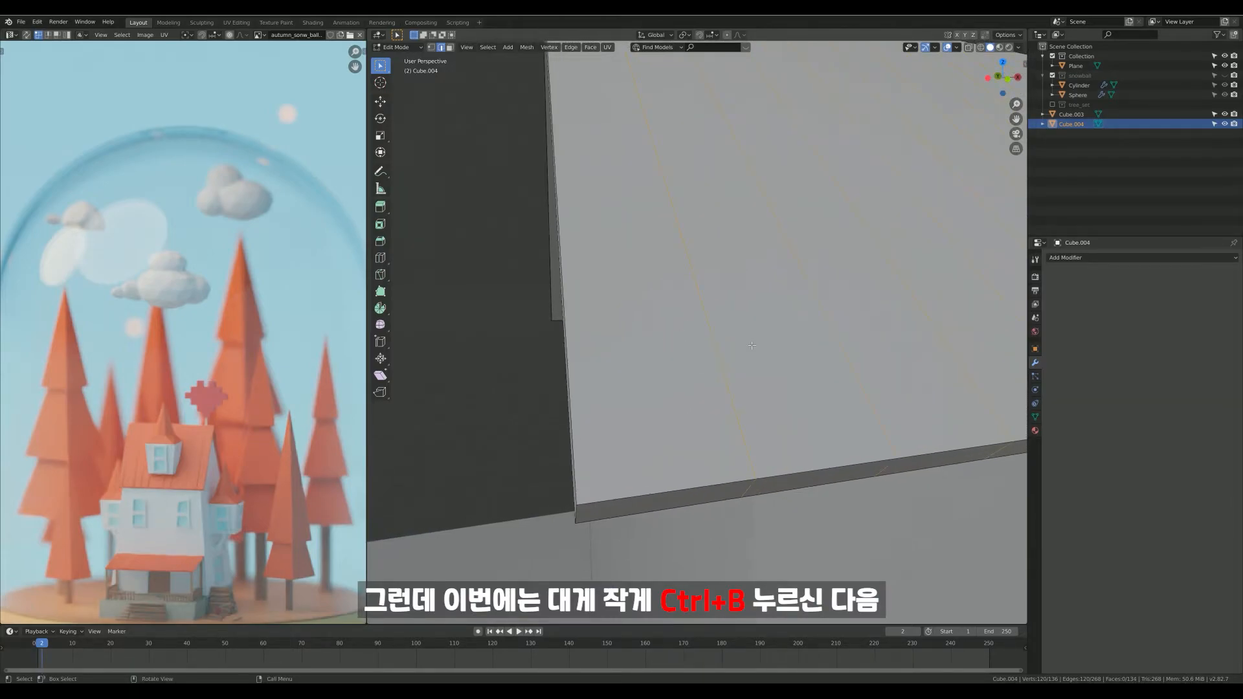
key(ctrl+b)
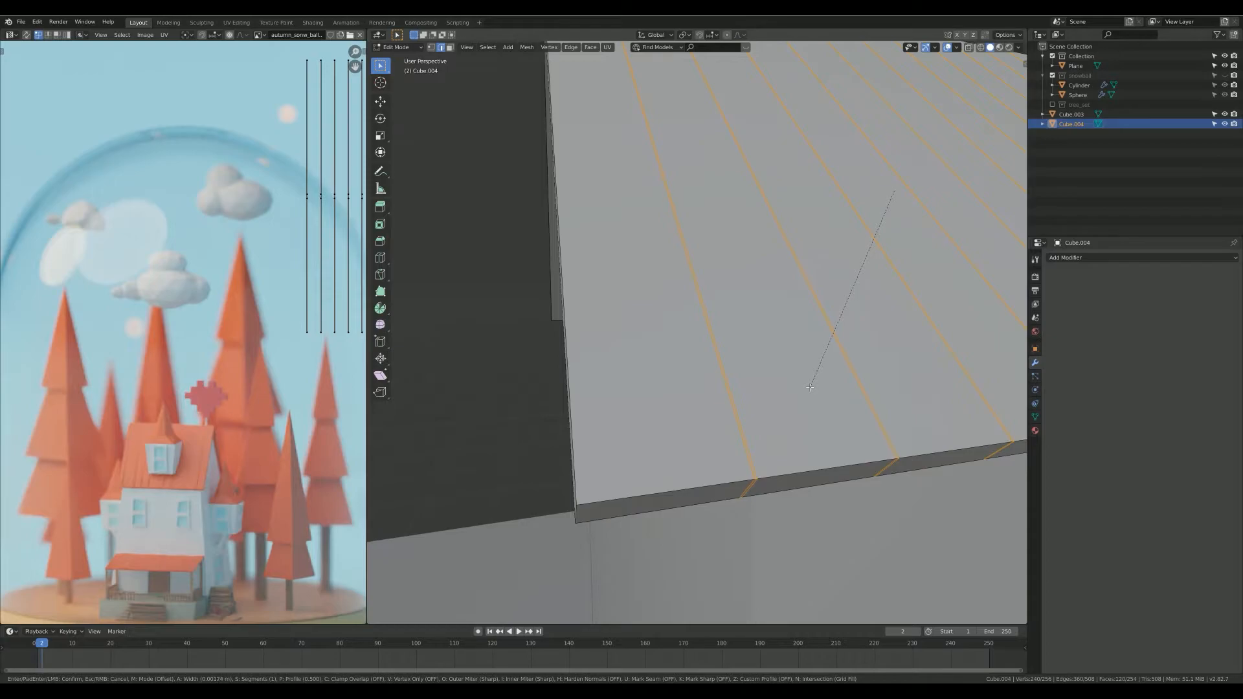
click(809, 389)
middle_drag(613, 413, 678, 404)
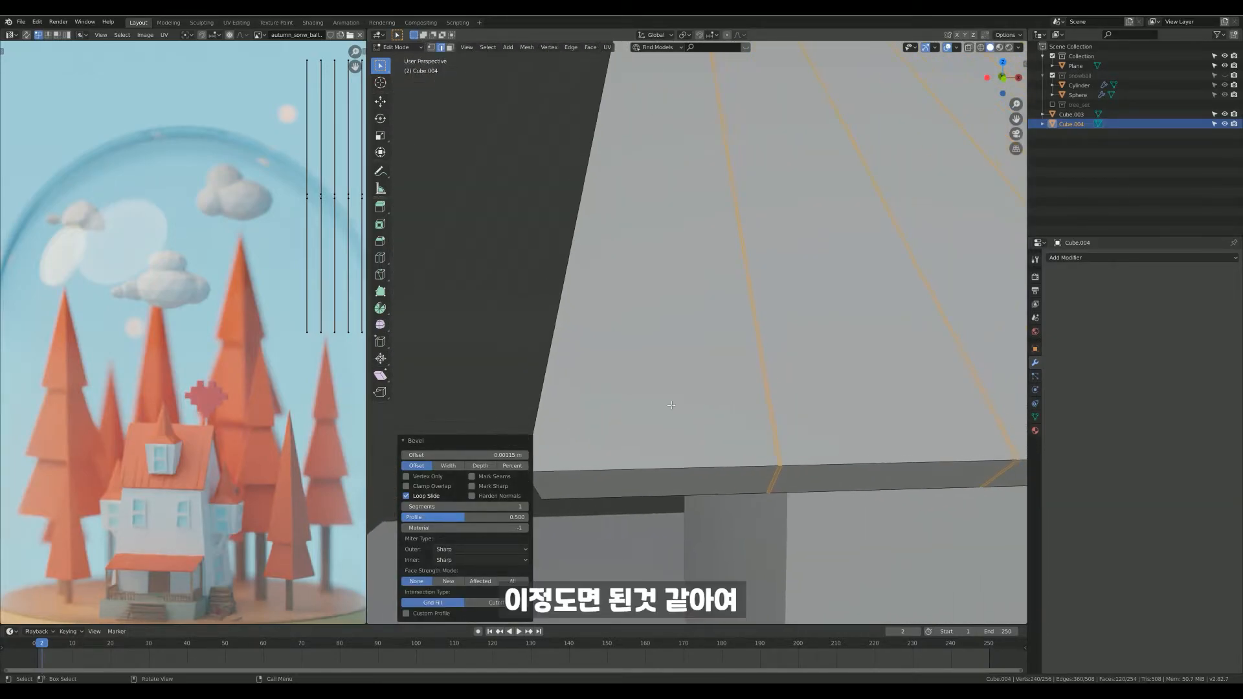
click(420, 440)
scroll(622, 330, down, 7)
middle_drag(643, 295, 671, 286)
click(555, 308)
- Raise a random alternating set of plank end edges along one eave by about 0.009 m along Z
scroll(641, 291, up, 4)
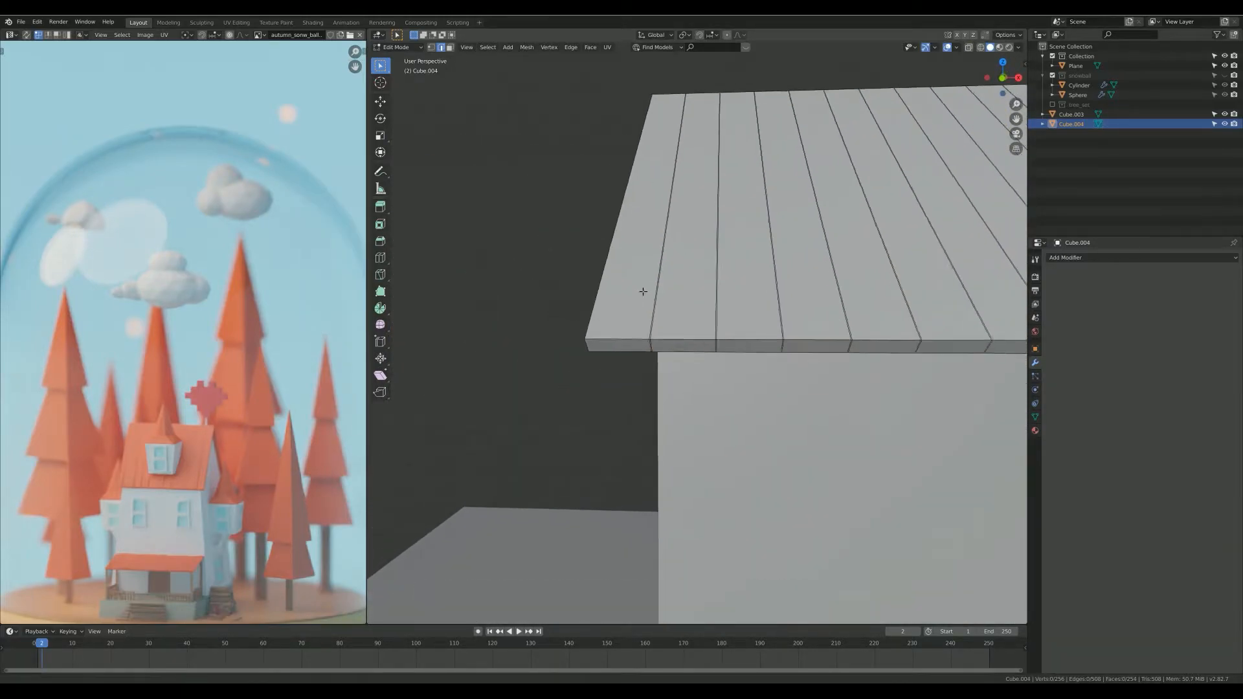
middle_drag(614, 376, 656, 413)
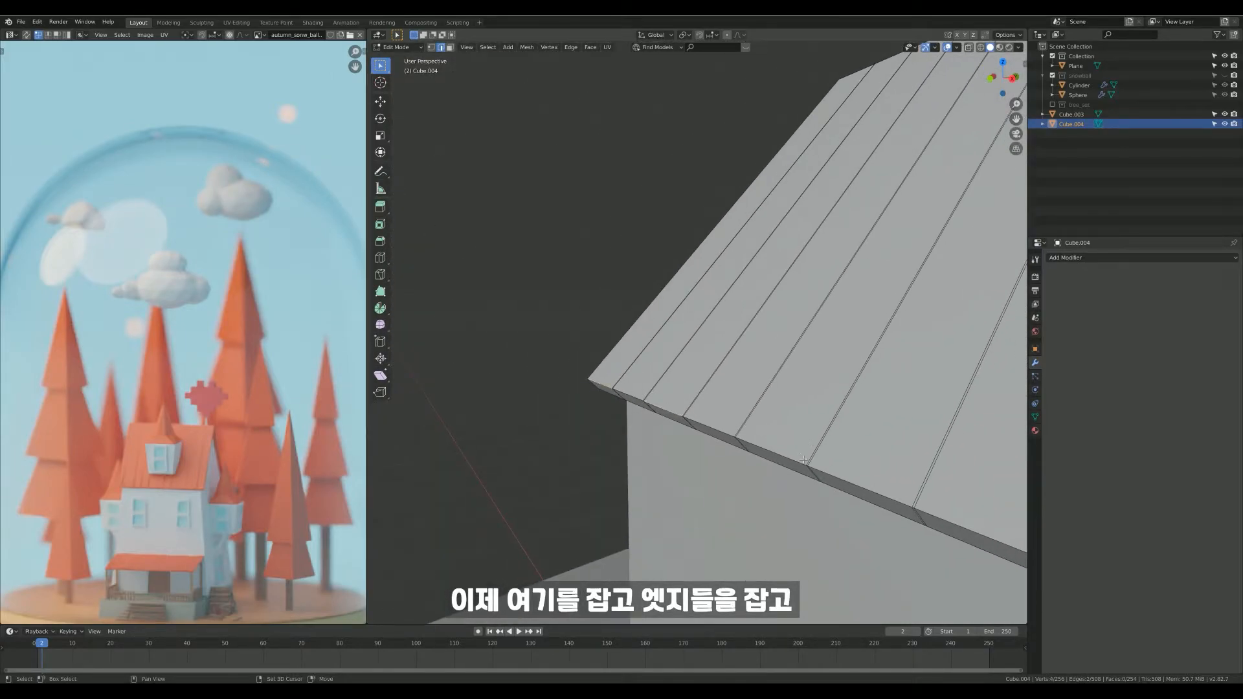
scroll(847, 420, down, 2)
middle_drag(780, 402, 822, 428)
scroll(716, 375, down, 2)
shift+middle_drag(716, 376, 709, 338)
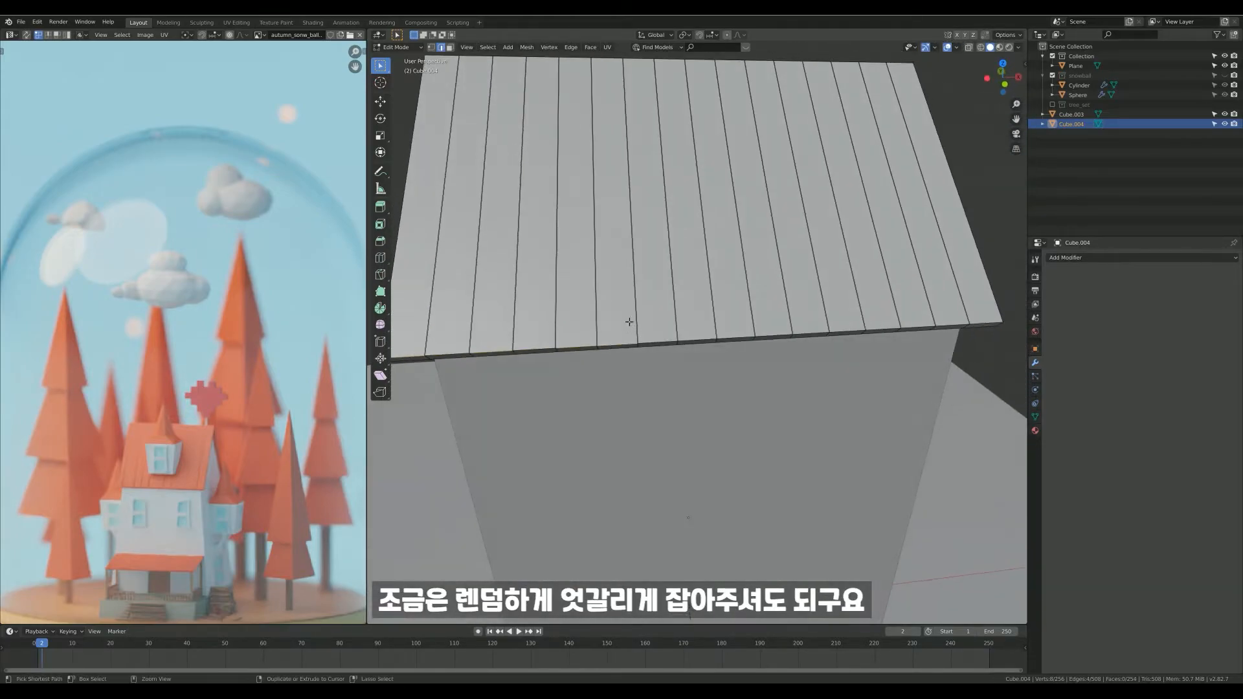
scroll(709, 338, up, 2)
middle_drag(820, 335, 639, 336)
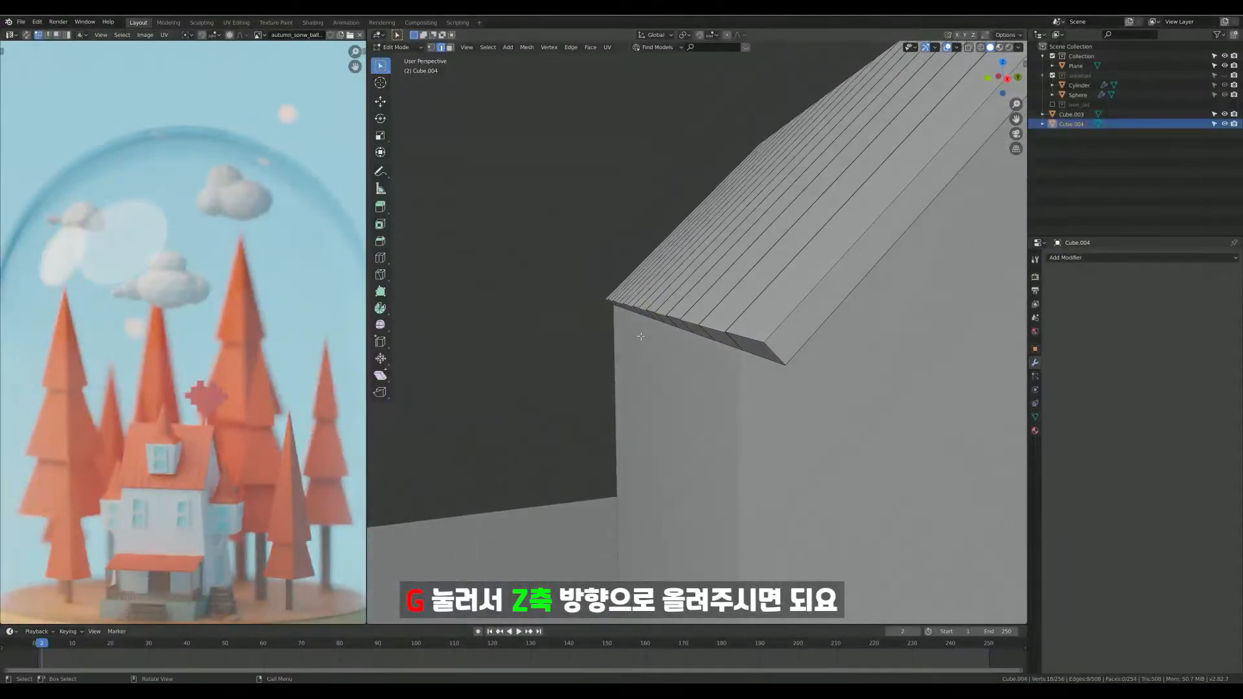
key(g)
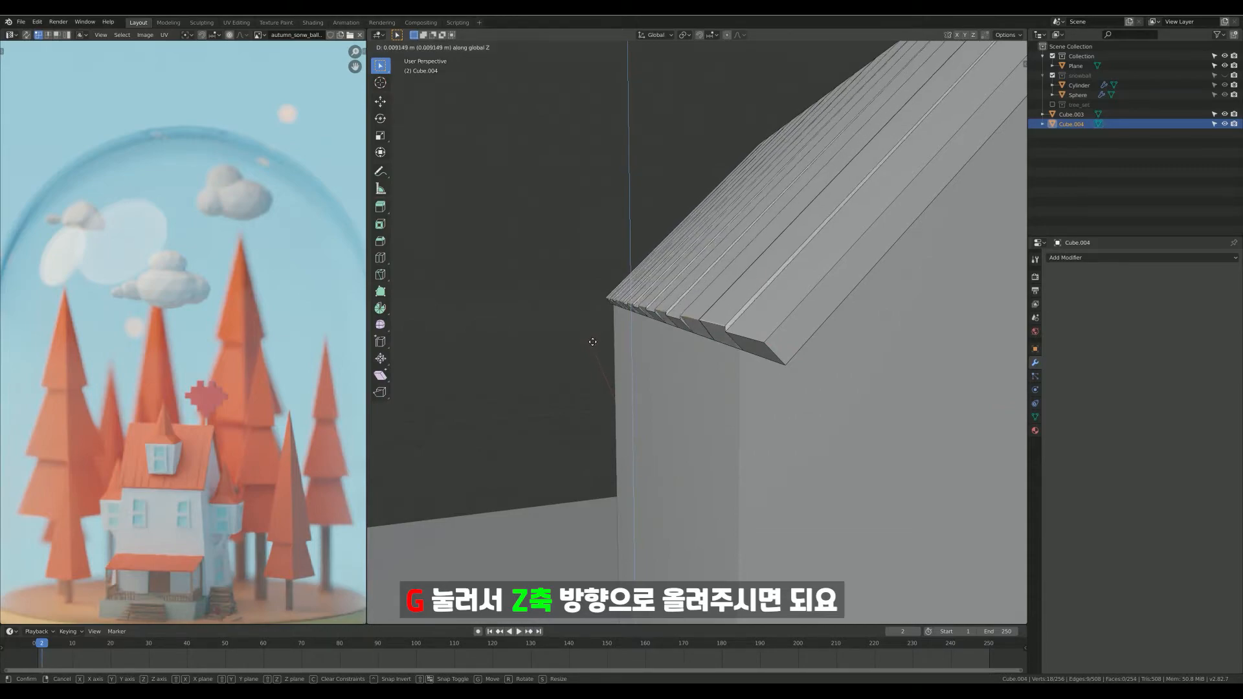
click(593, 340)
- Shift plank end edges at the same eave along Y so the planks end unevenly
mouse_move(591, 338)
middle_down()
mouse_move(610, 336)
mouse_move(598, 348)
middle_up()
key(g)
key(x)
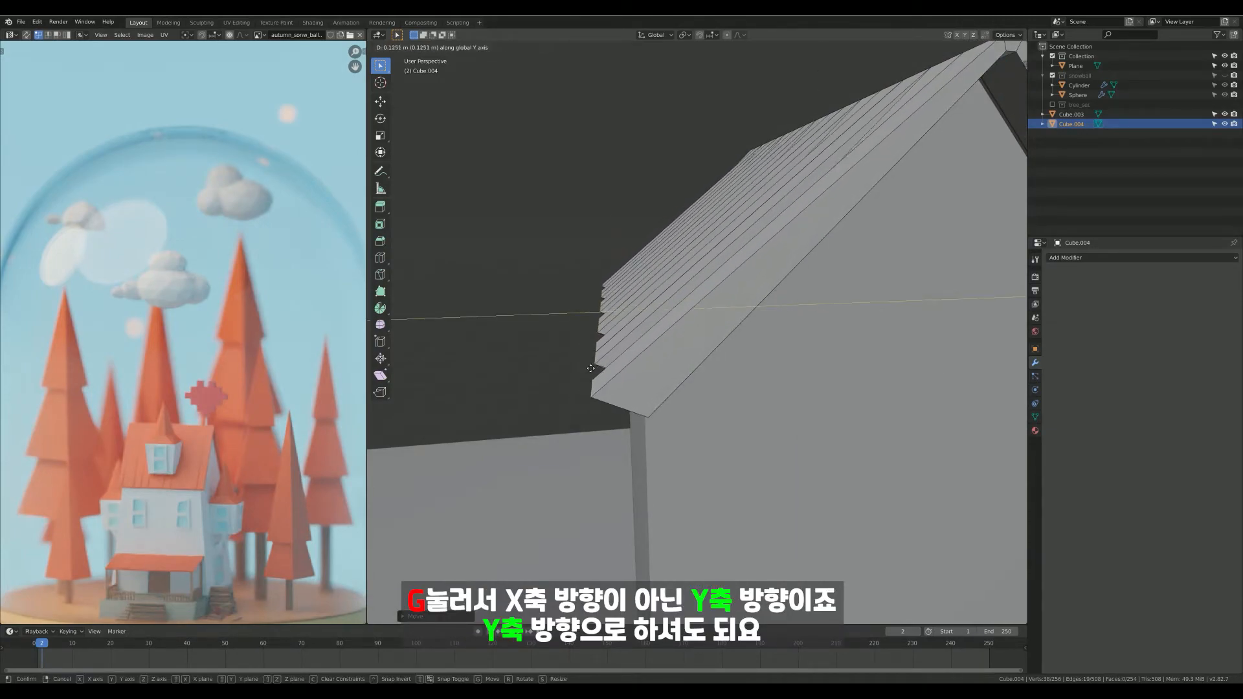
click(609, 399)
- Add several plank end edges along the opposite eave to the selection
middle_drag(609, 399, 706, 379)
shift+click(692, 383)
shift+click(746, 369)
key(g)
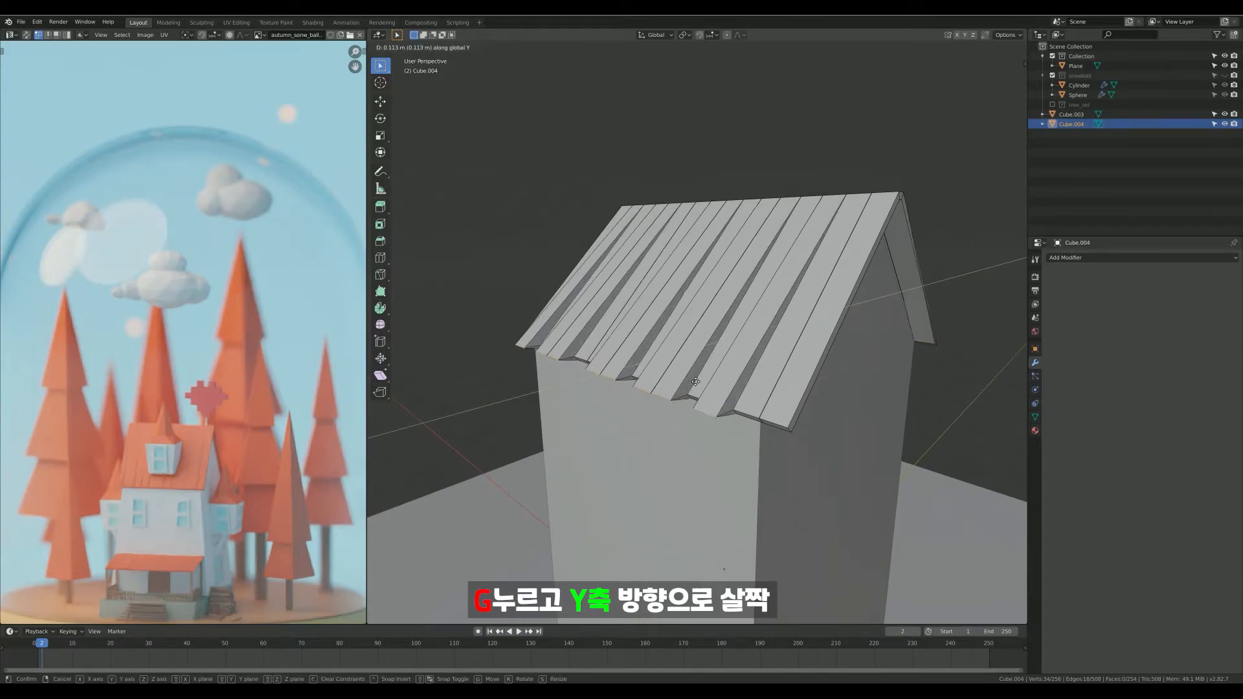
click(695, 381)
right_click(816, 348)
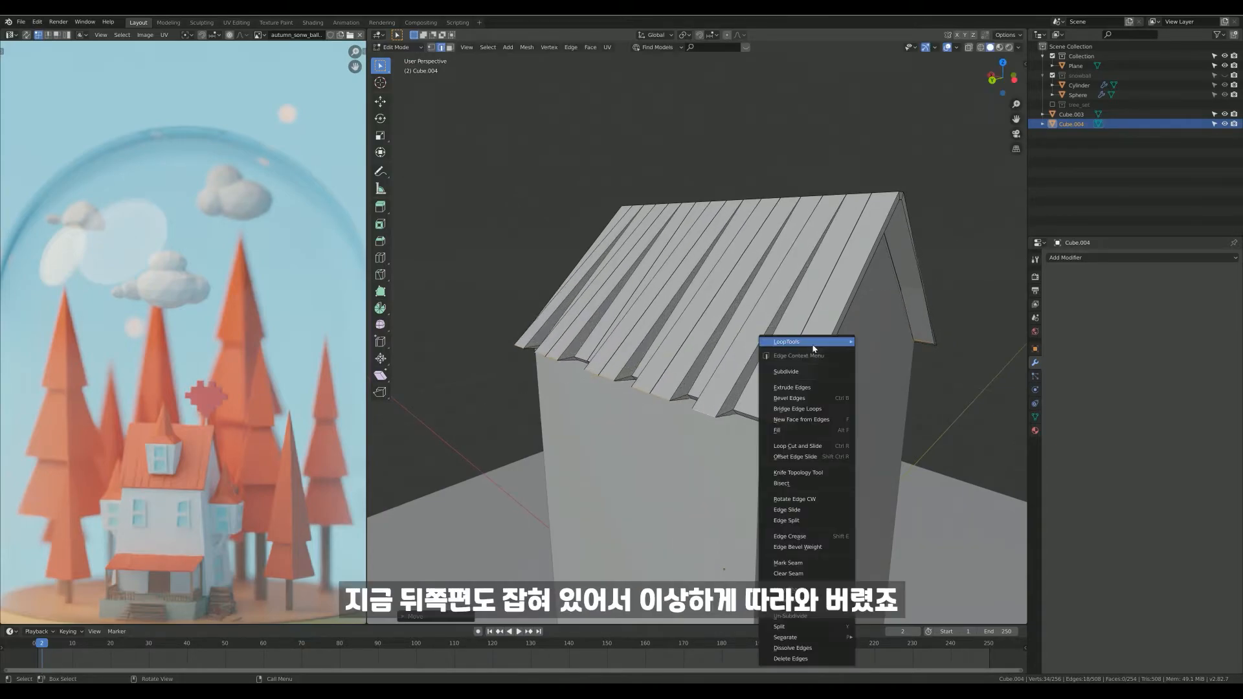
middle_drag(835, 323, 725, 375)
key(ctrl+z)
- Deselect the edges on the back eave and move the remaining plank end edges about 0.029 m along Y
scroll(764, 366, down, 5)
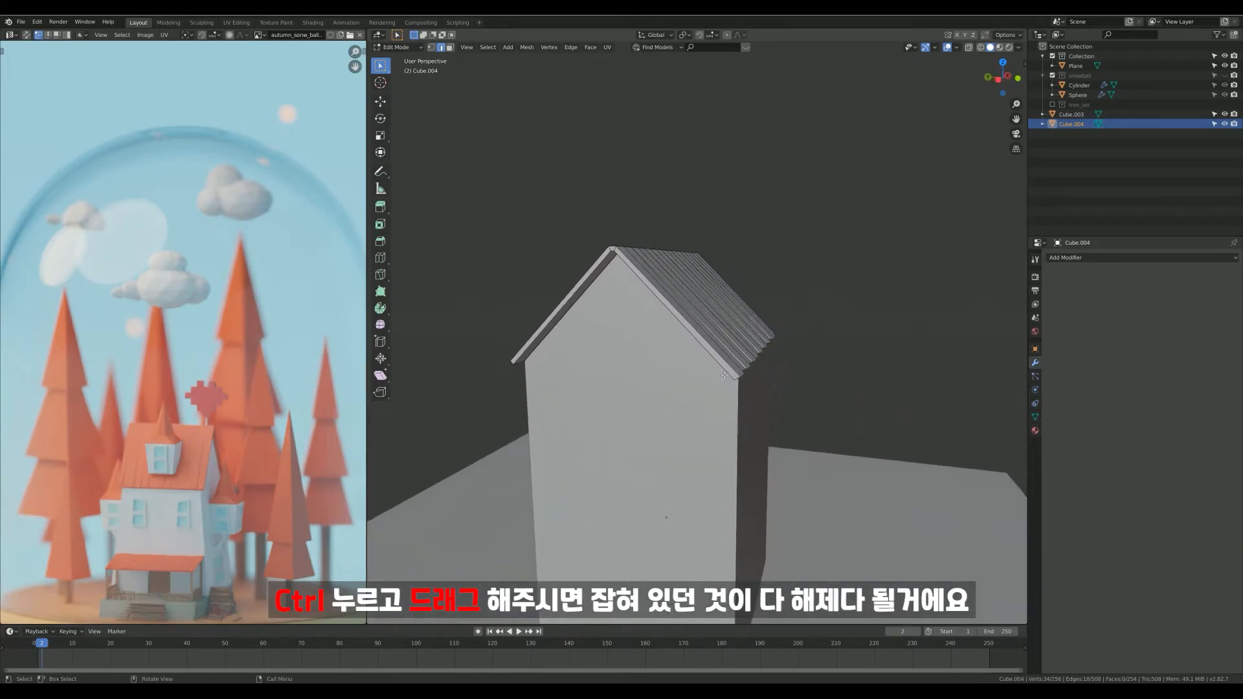
ctrl+drag(808, 342, 743, 394)
middle_drag(698, 419, 621, 368)
scroll(621, 368, up, 2)
key(g)
key(z)
key(y)
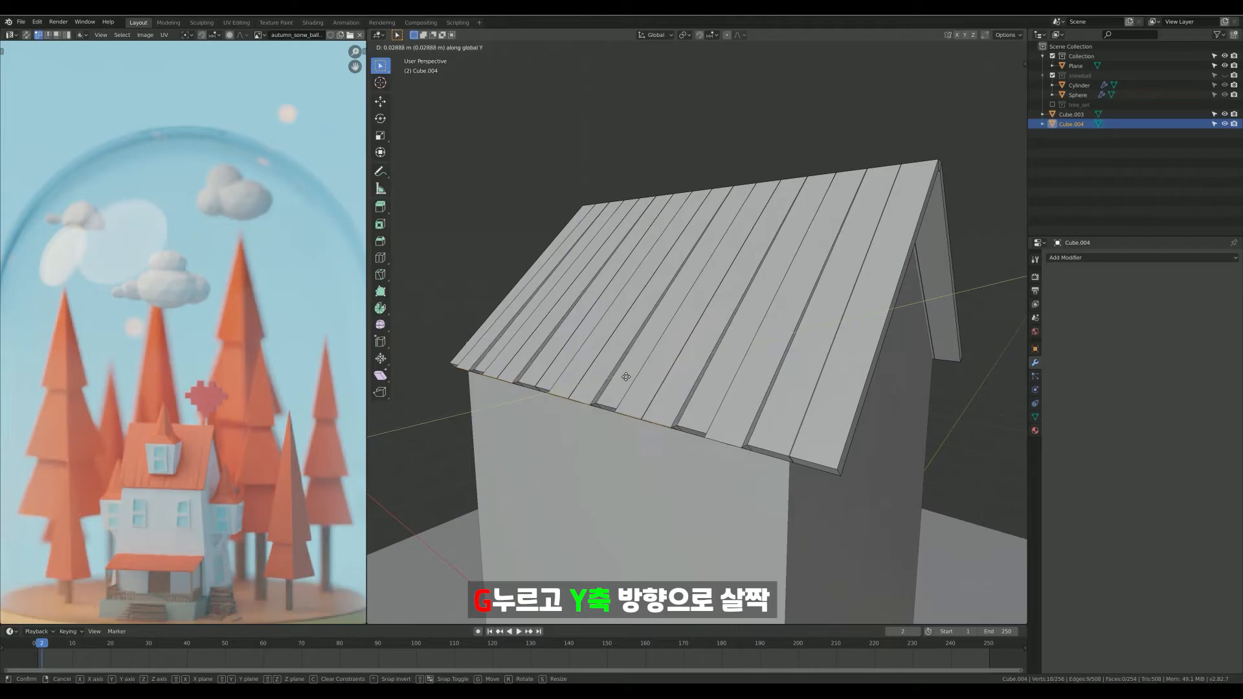
click(626, 376)
- Move a random set of plank edges along one side of the ridge about 0.012 m along Y, and deselect them
middle_drag(758, 177, 551, 367)
shift+click(602, 356)
shift+click(640, 352)
shift+middle_drag(655, 358, 583, 372)
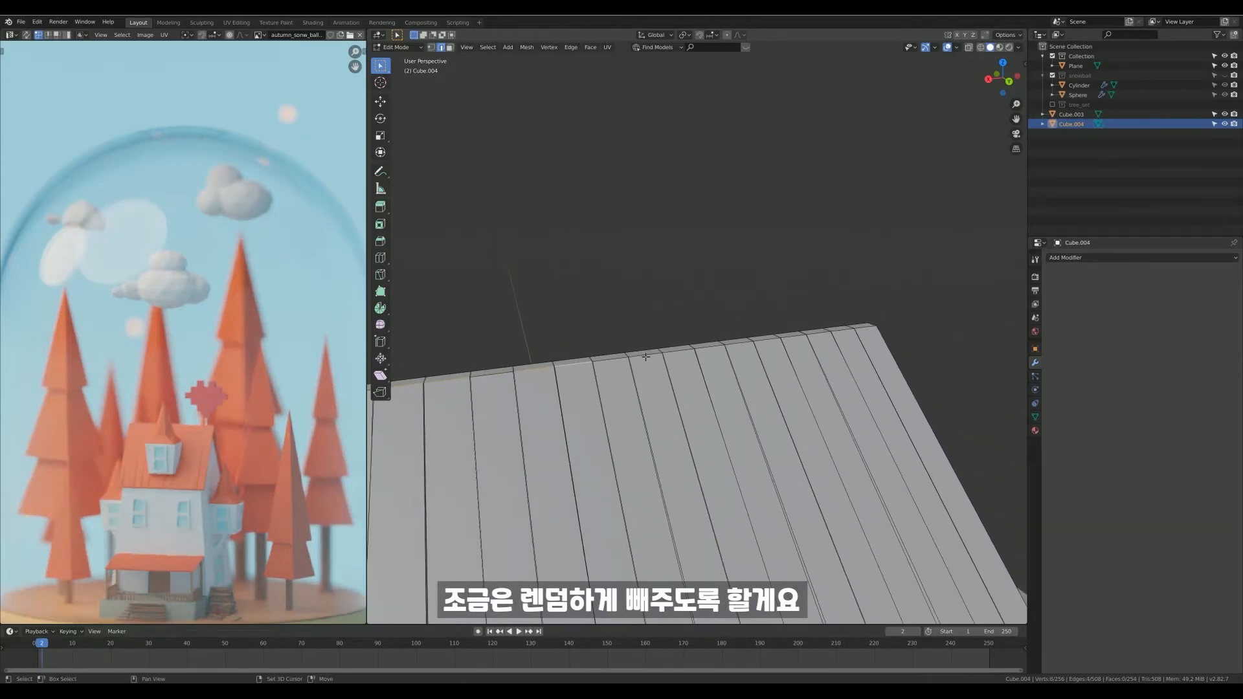
shift+middle_drag(710, 358, 653, 356)
shift+click(715, 346)
shift+click(732, 334)
mouse_move(733, 335)
middle_down()
mouse_move(653, 355)
mouse_move(713, 338)
middle_up()
key(g)
key(y)
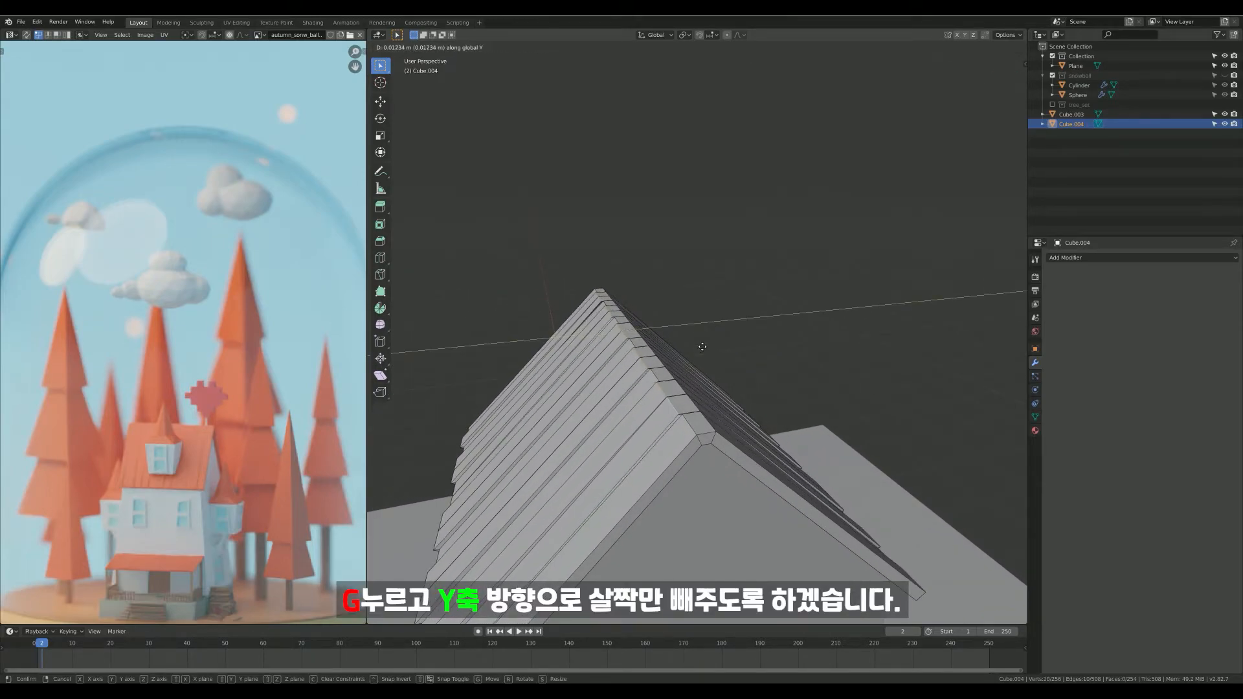
click(701, 347)
key(alt+a)
- Move a random set of plank edges on the other side of the ridge about -0.016 m along Y, and deselect them
middle_drag(709, 357, 582, 400)
shift+click(612, 346)
shift+click(629, 339)
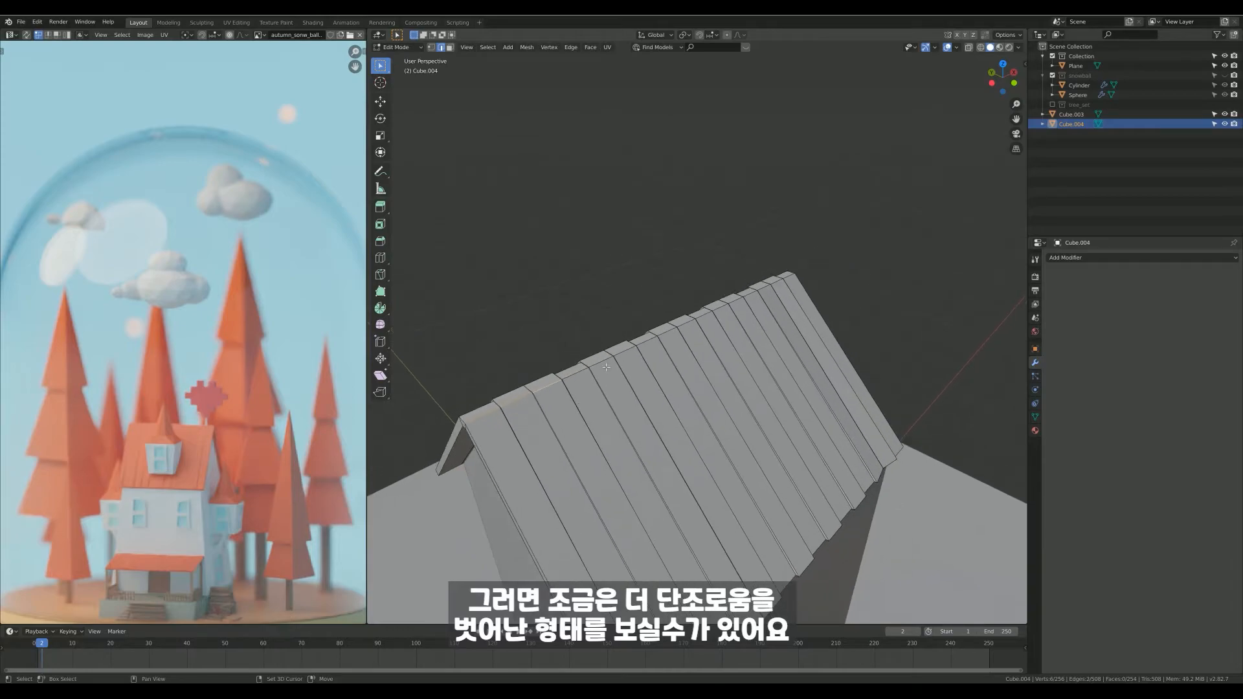
middle_drag(691, 337, 501, 450)
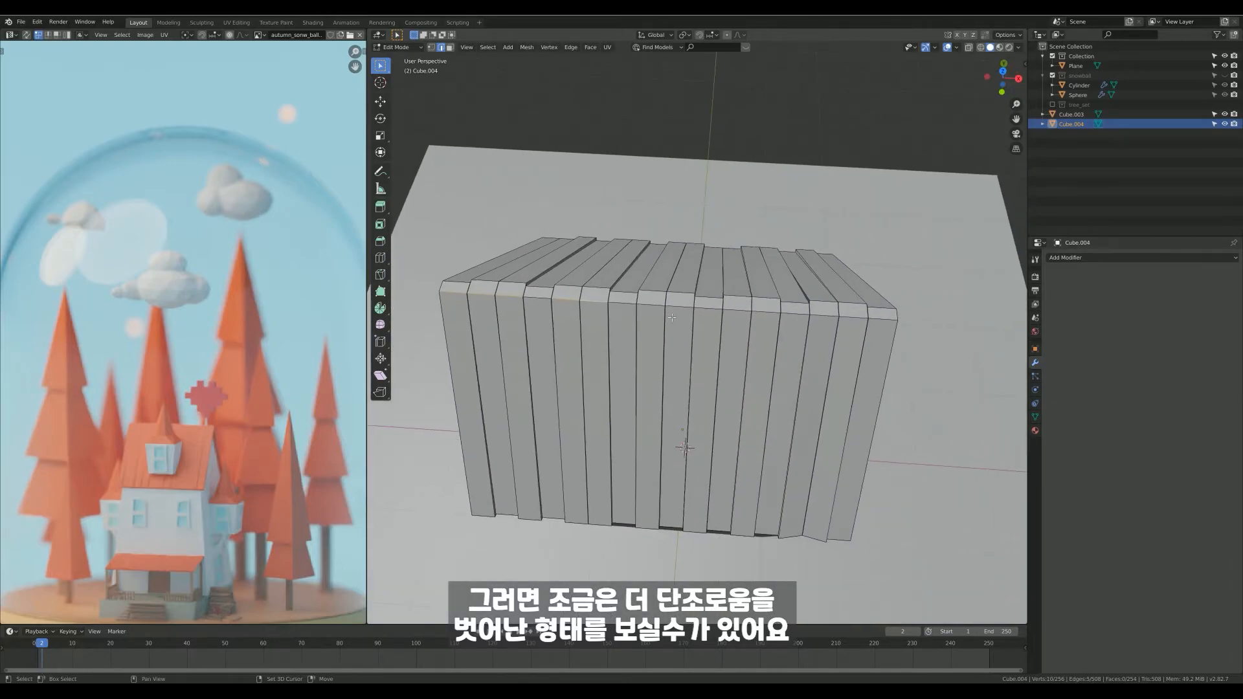
shift+click(682, 307)
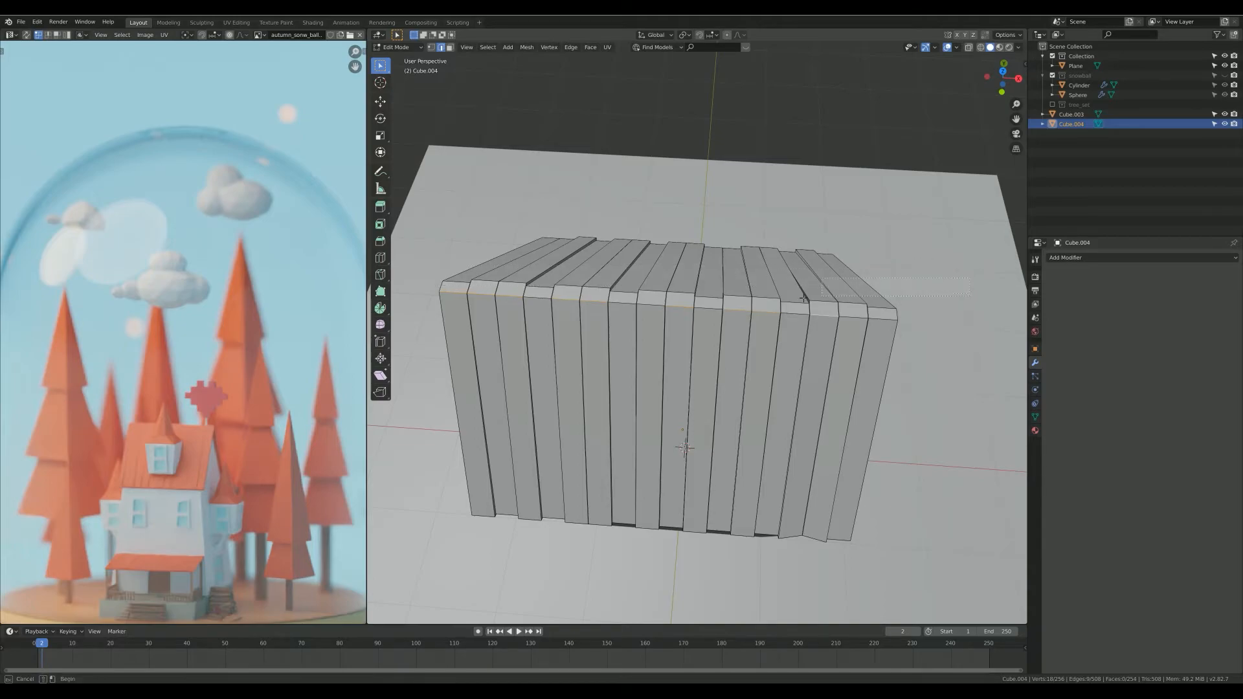
middle_drag(753, 305, 740, 321)
middle_drag(580, 343, 788, 349)
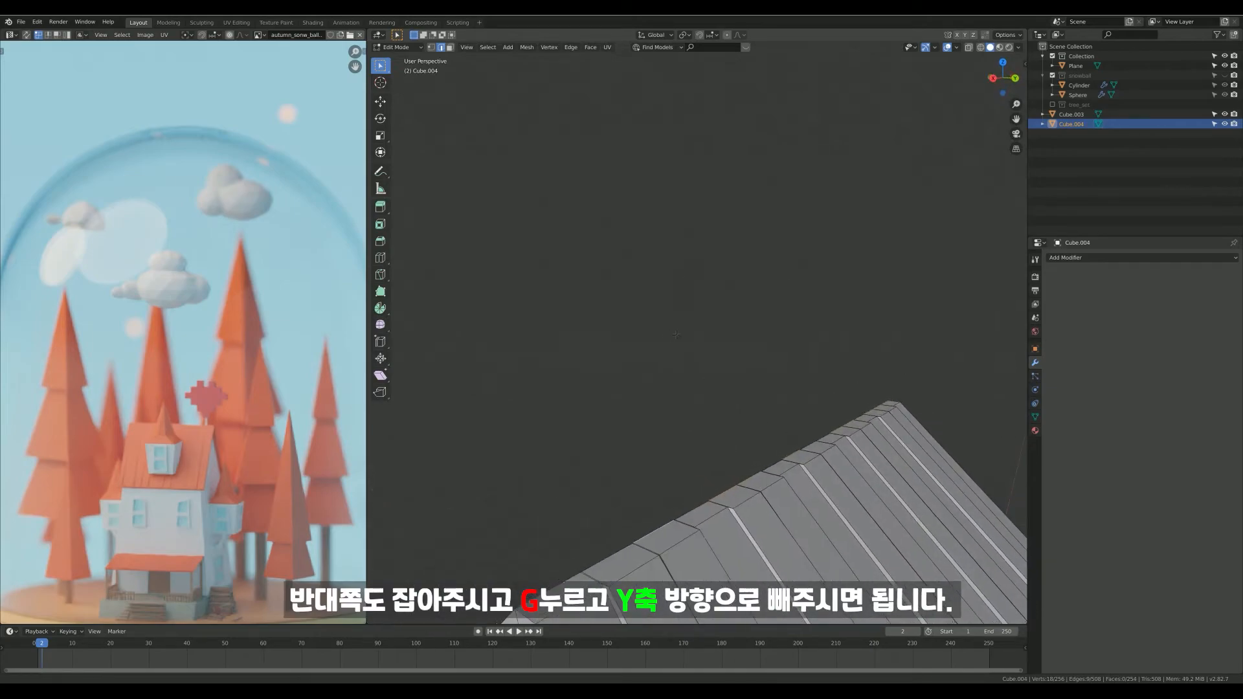
key(g)
key(y)
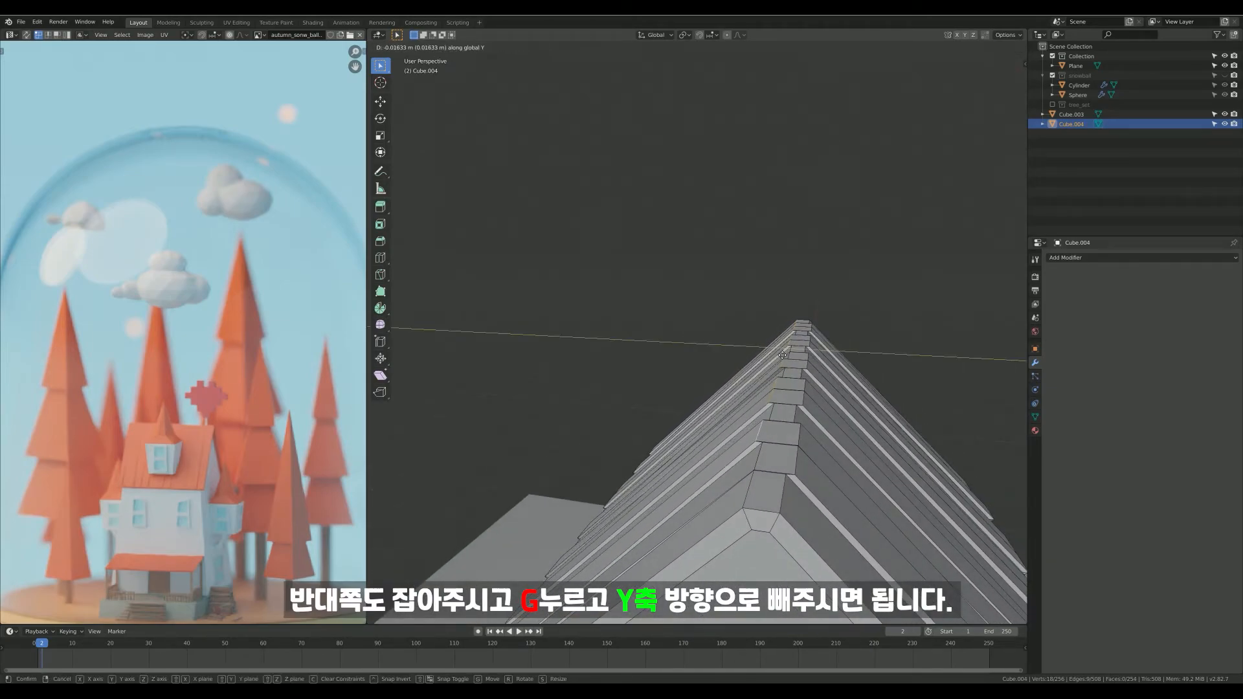
click(782, 355)
click(835, 311)
- Leave mesh editing of the roof and open the house body's mesh for editing
middle_drag(654, 362, 717, 364)
scroll(728, 296, down, 3)
scroll(716, 320, up, 3)
middle_drag(641, 311, 747, 463)
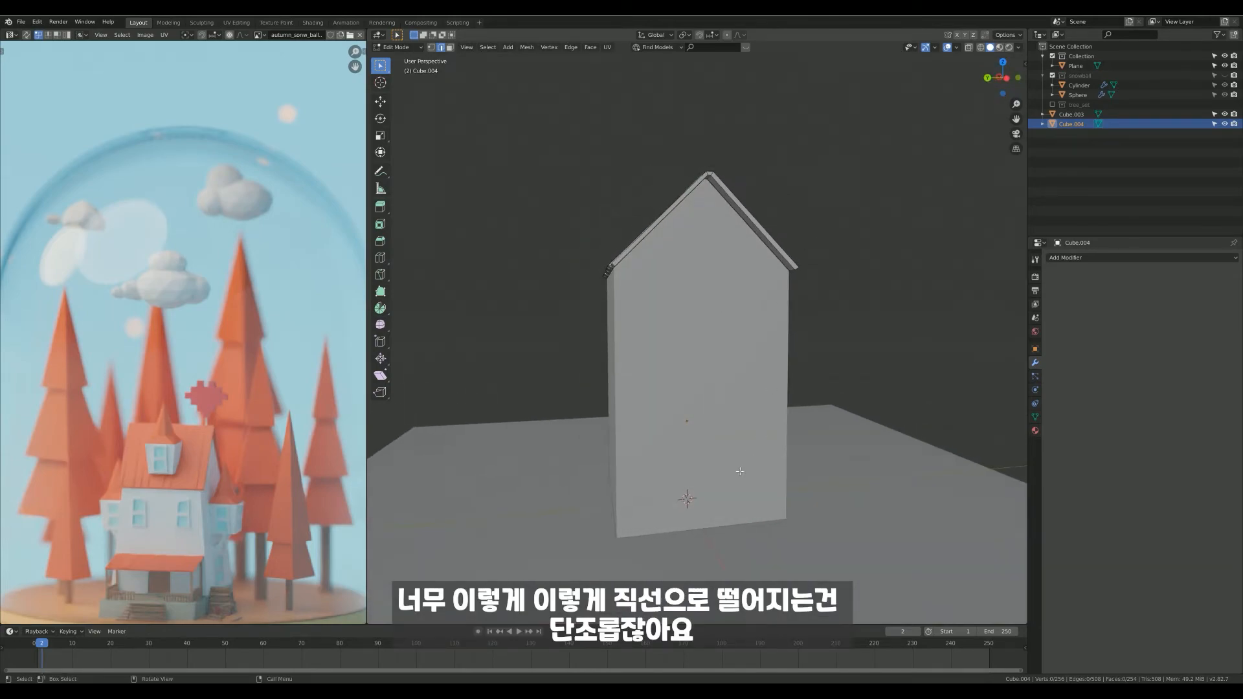
middle_drag(782, 337, 616, 364)
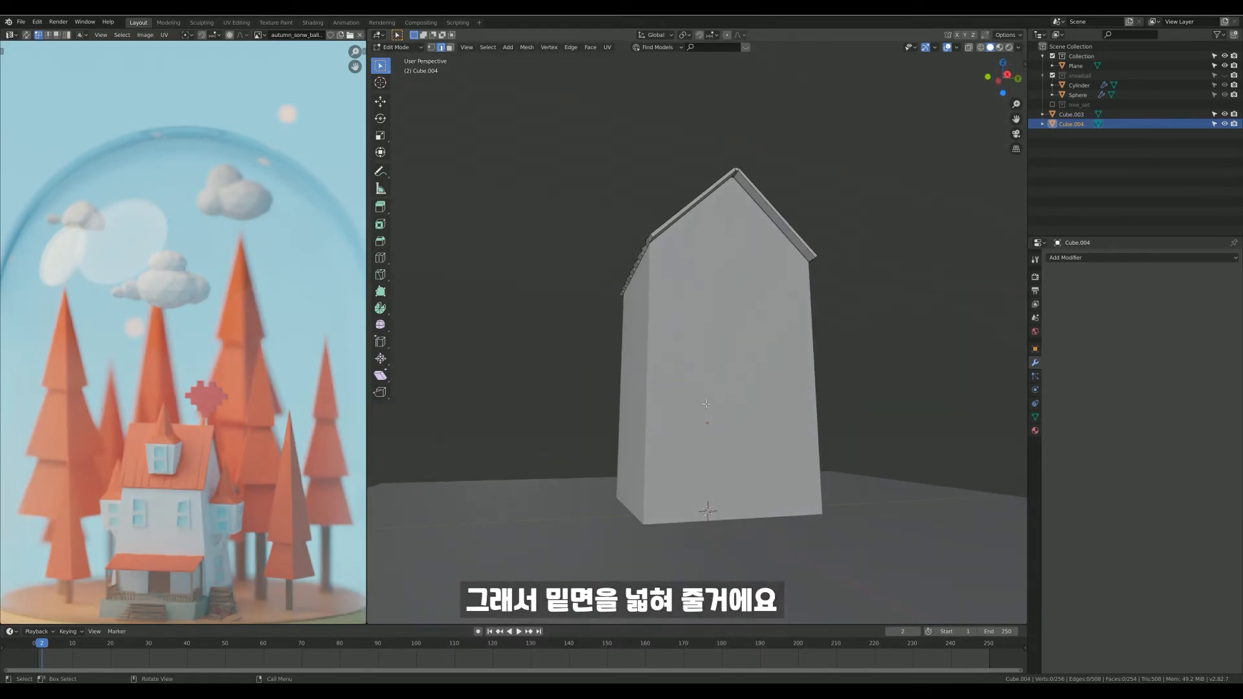
key(Tab)
click(670, 442)
key(Tab)
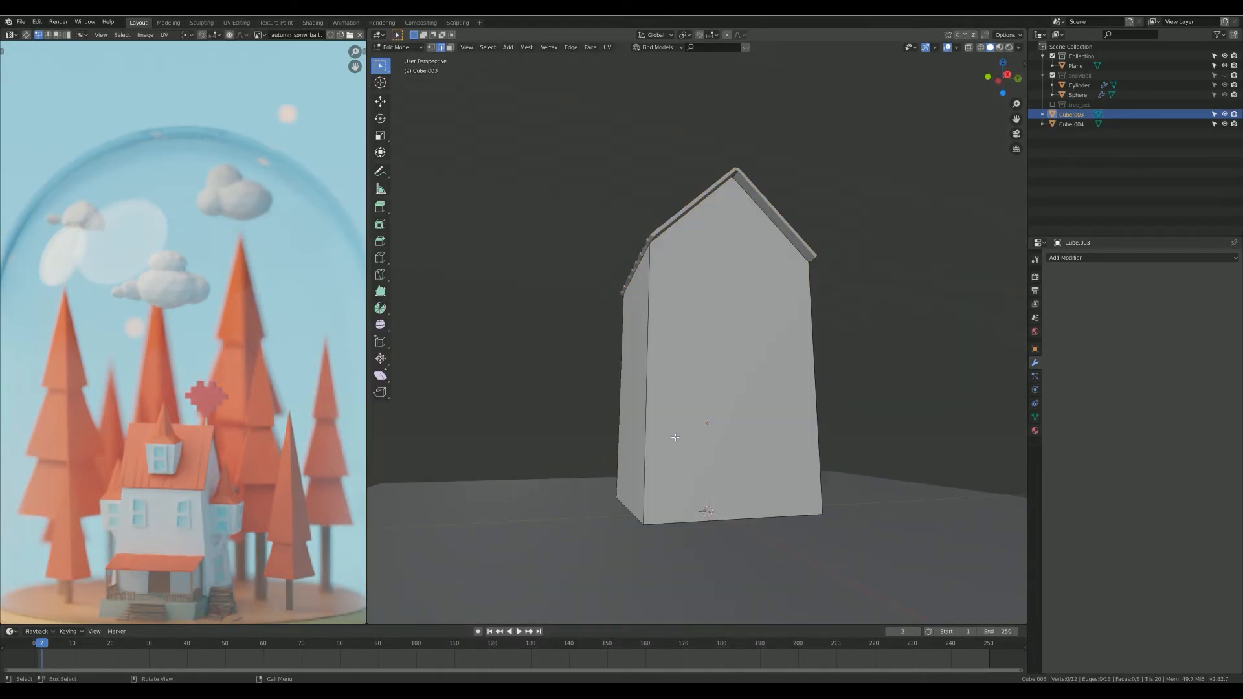
key(Tab)
middle_drag(678, 424, 692, 423)
click(957, 360)
click(699, 408)
key(Tab)
- Turn on X-ray and select the four bottom vertices of the house body in vertex mode
middle_drag(704, 419, 709, 448)
middle_drag(719, 428, 711, 441)
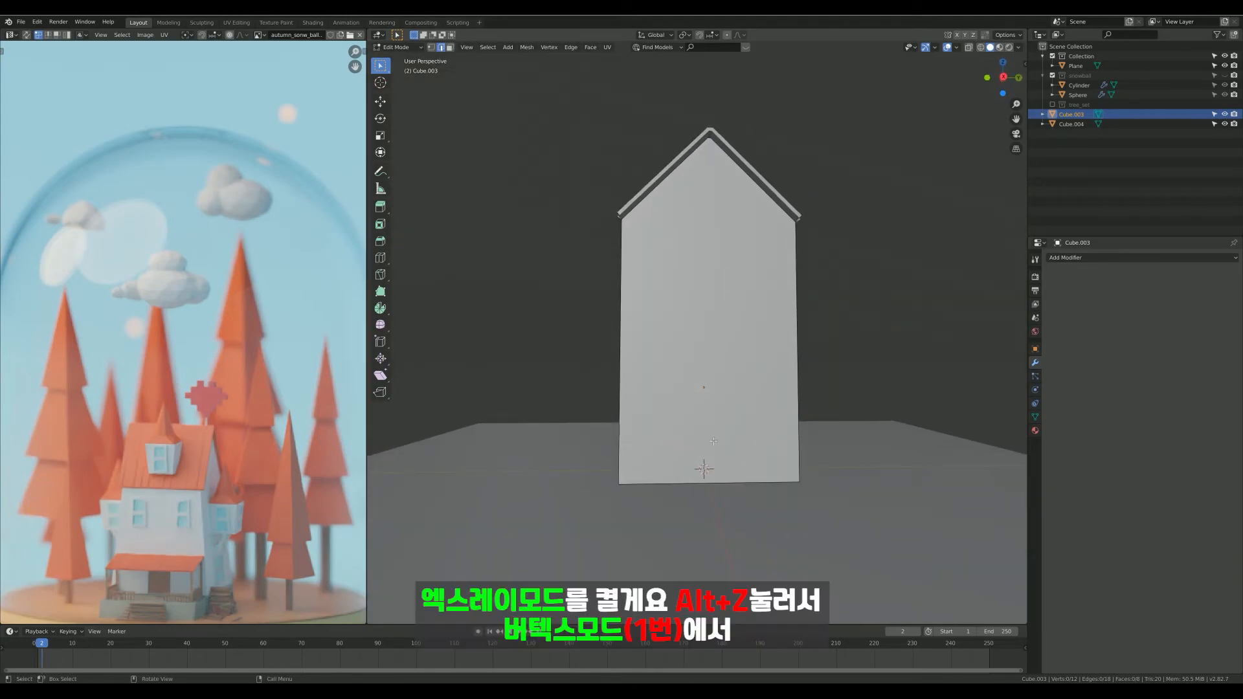
key(alt+z)
middle_drag(717, 442, 718, 442)
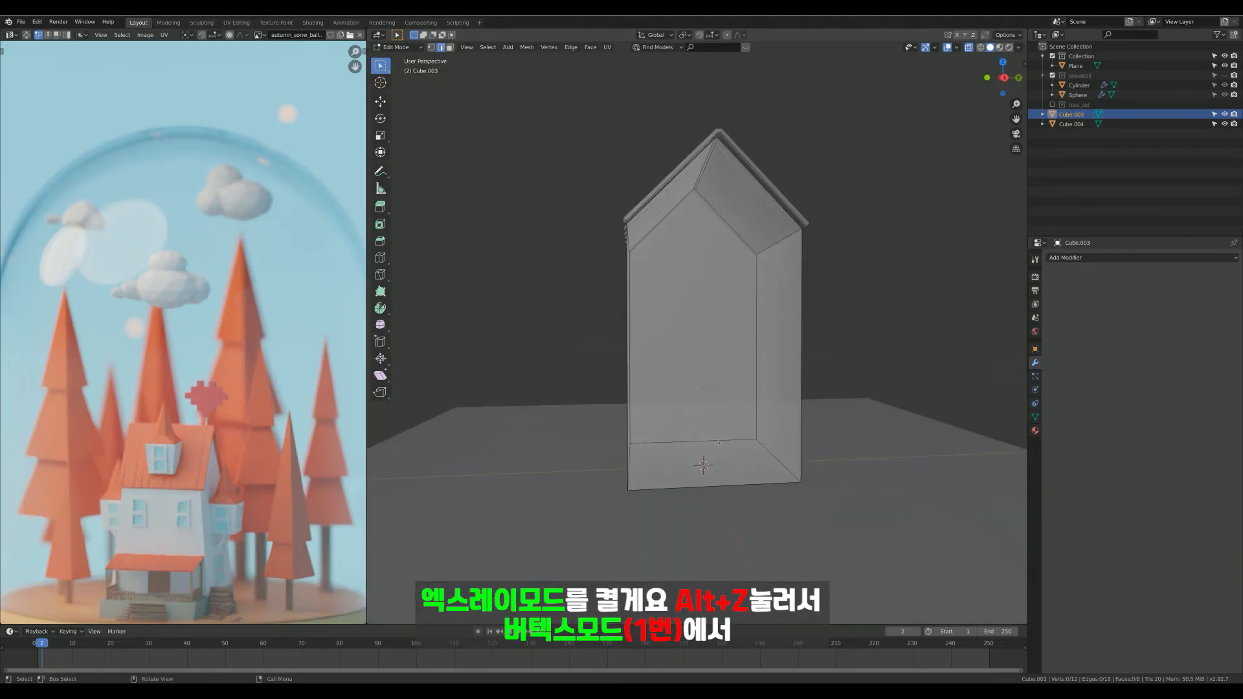
drag(957, 390, 522, 502)
middle_drag(681, 452, 806, 448)
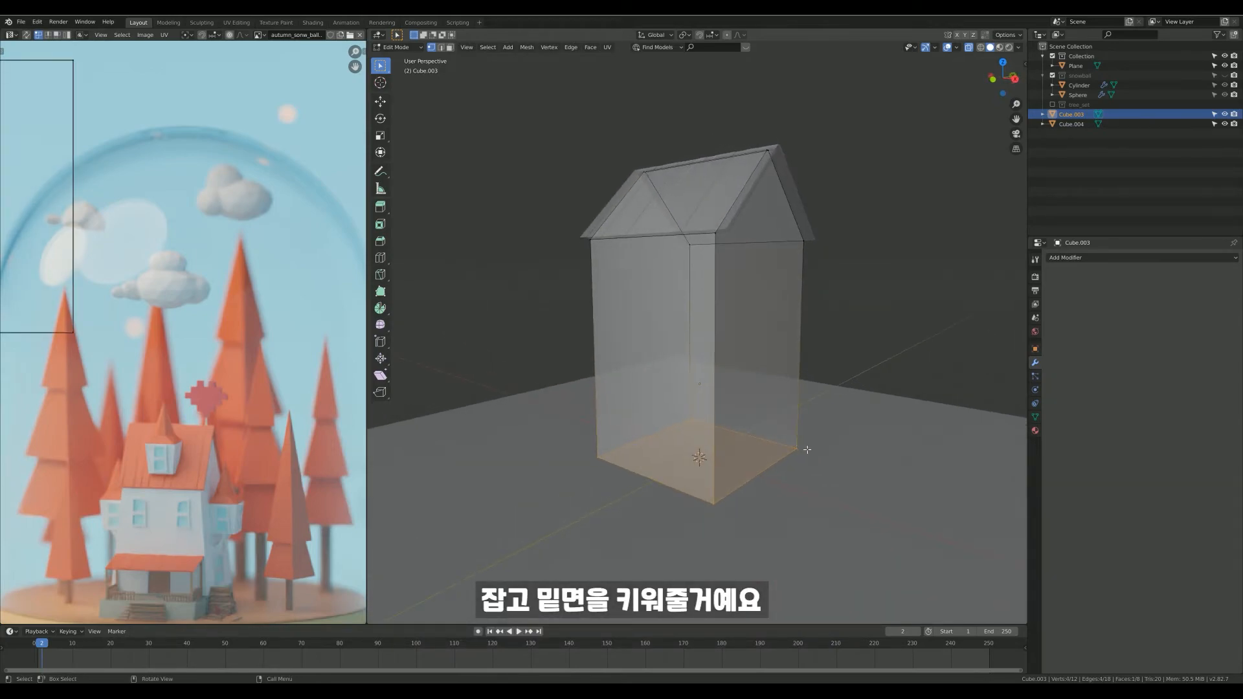
- Try scaling the house's bottom face up about 1.23 times with X-ray turned off, and undo the scaling
key(s)
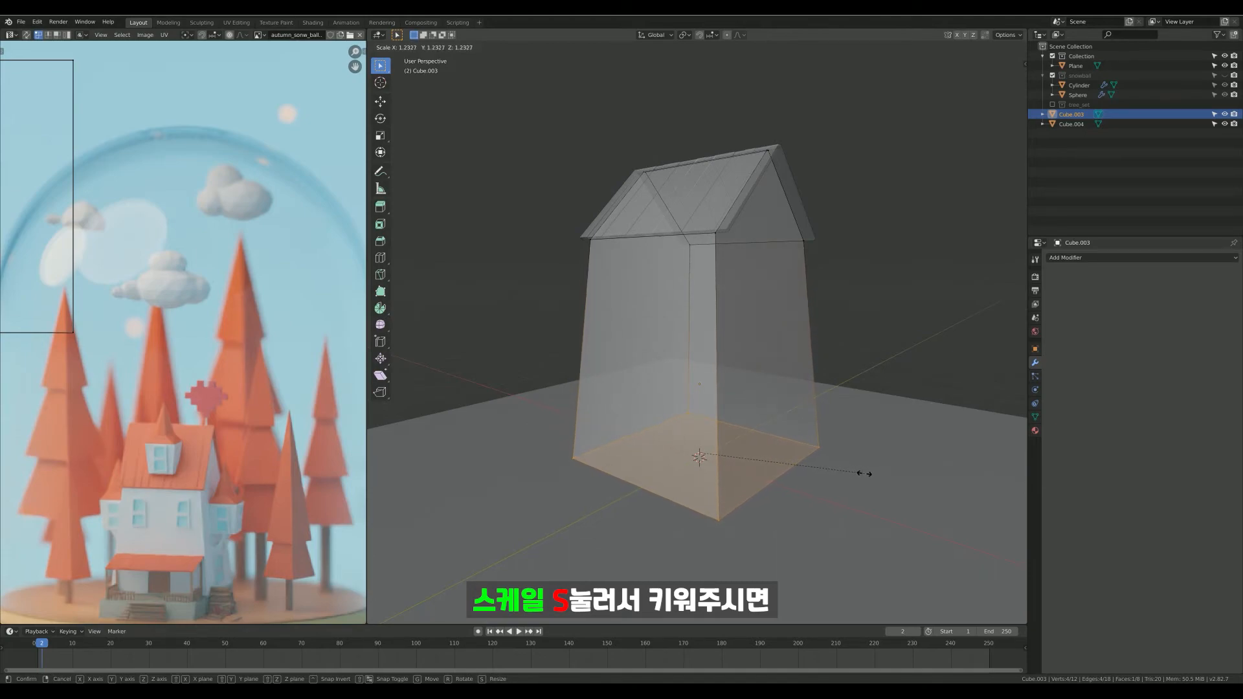
click(864, 472)
click(903, 375)
key(alt+z)
middle_drag(838, 386, 874, 382)
key(ctrl+z)
key(ctrl+z)
- Scale the house's bottom face up uniformly so the walls widen toward the ground
middle_drag(626, 441, 719, 430)
key(s)
click(837, 427)
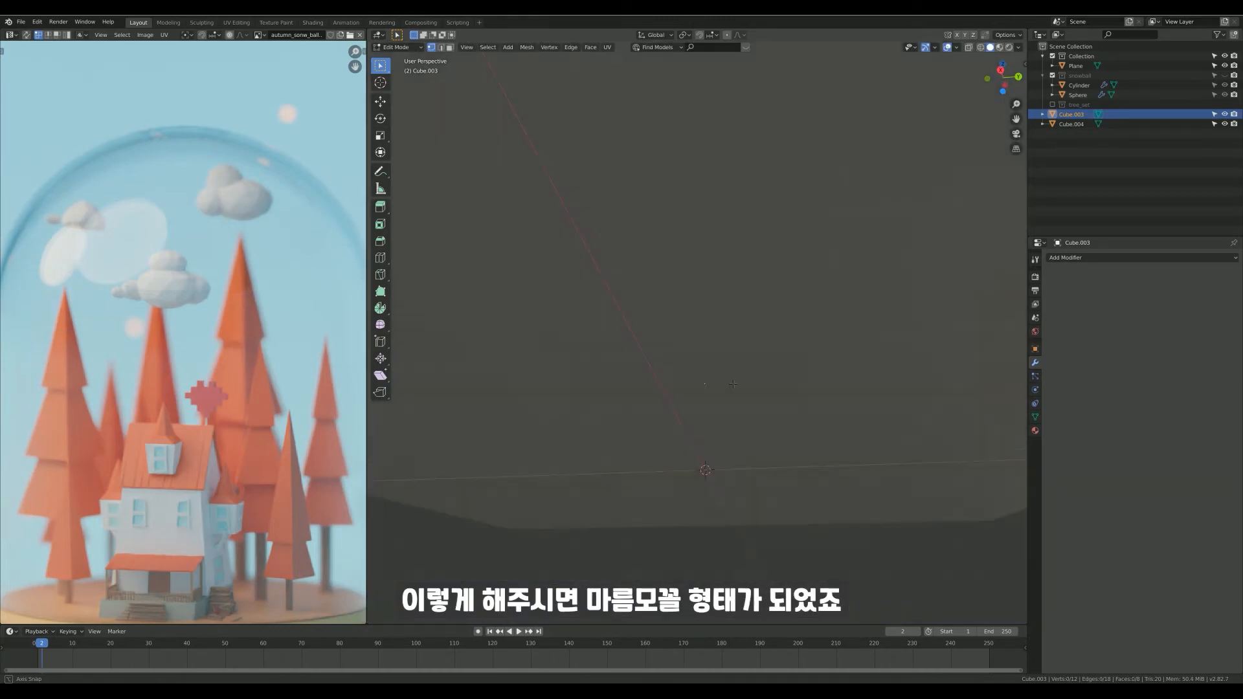
- Examine the tapered house from several sides and compare its proportions with the reference image
middle_drag(733, 384, 756, 306)
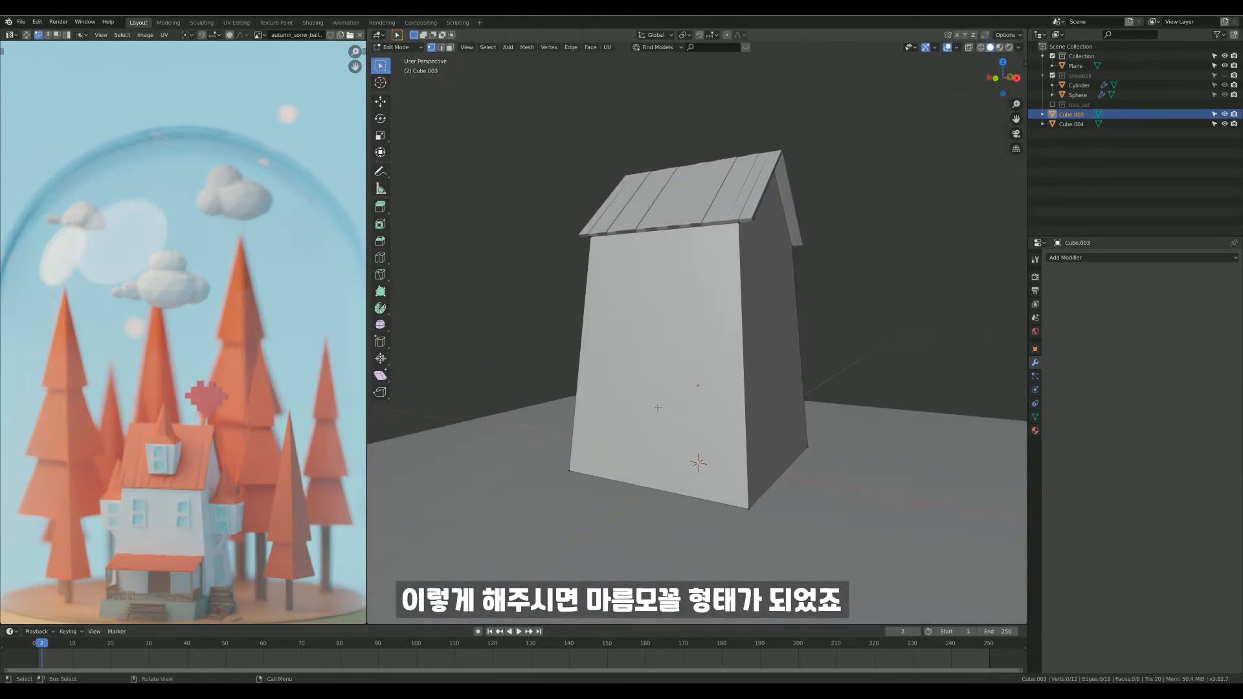
middle_drag(657, 410, 678, 352)
middle_drag(773, 250, 687, 375)
scroll(687, 375, down, 1)
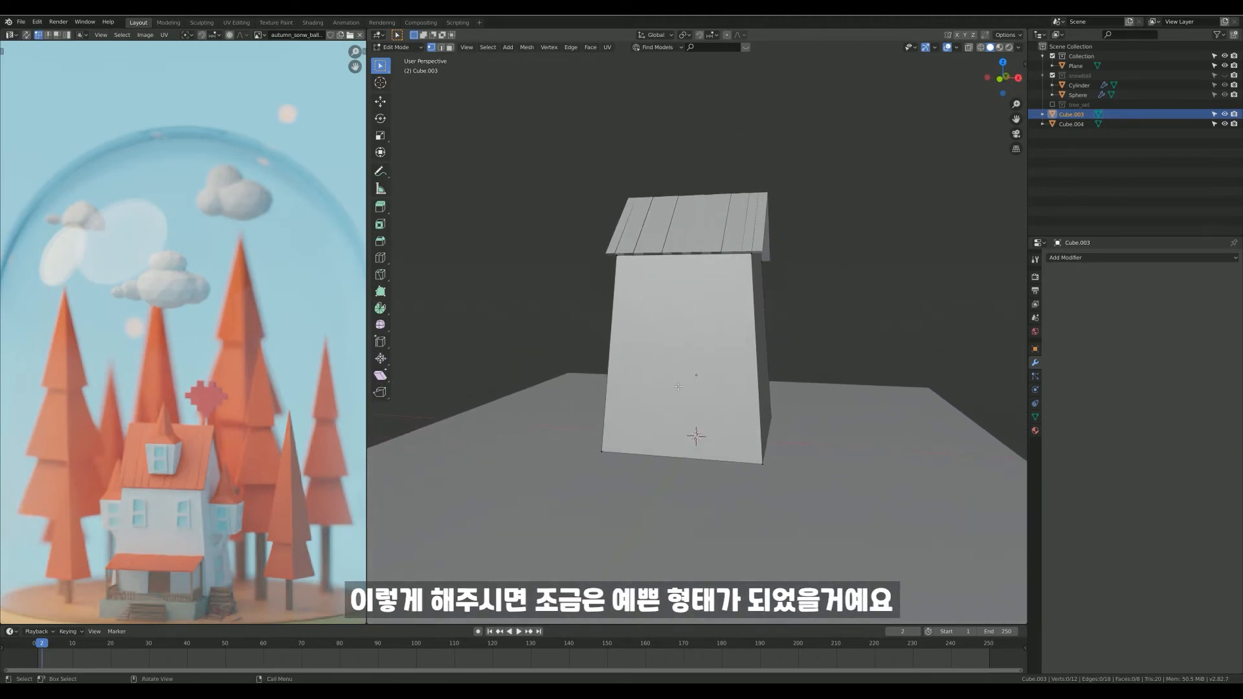
middle_drag(762, 290, 709, 324)
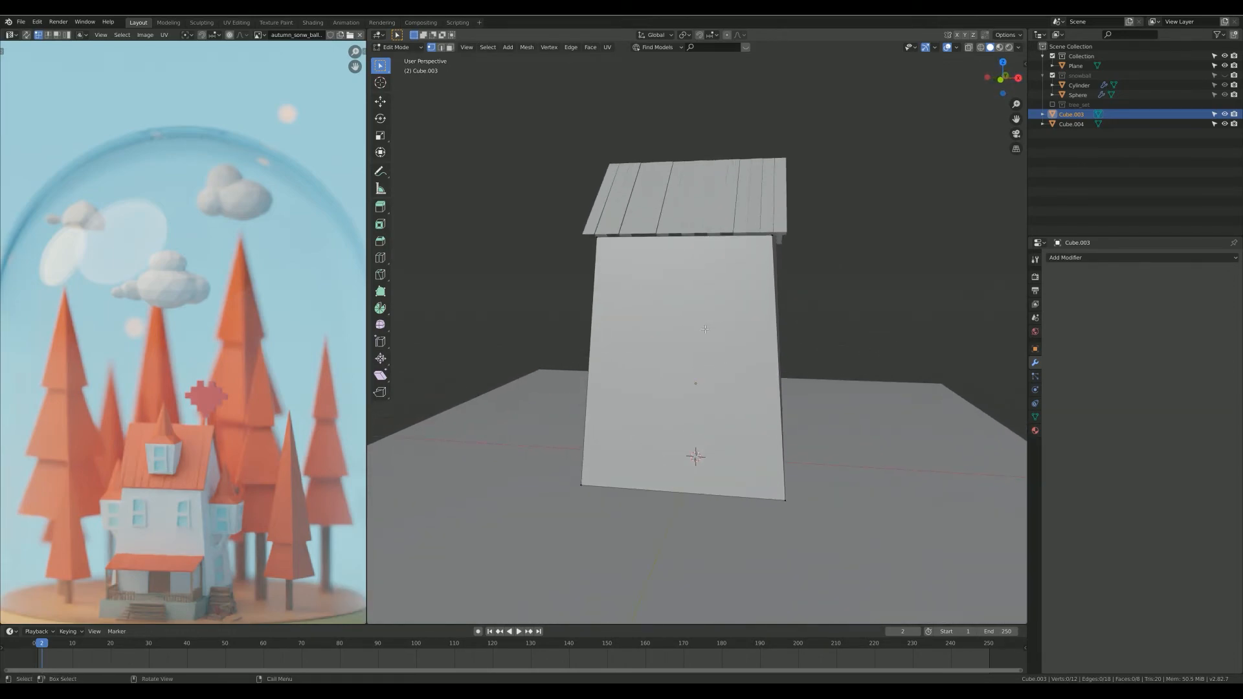
shift+middle_drag(689, 373, 706, 366)
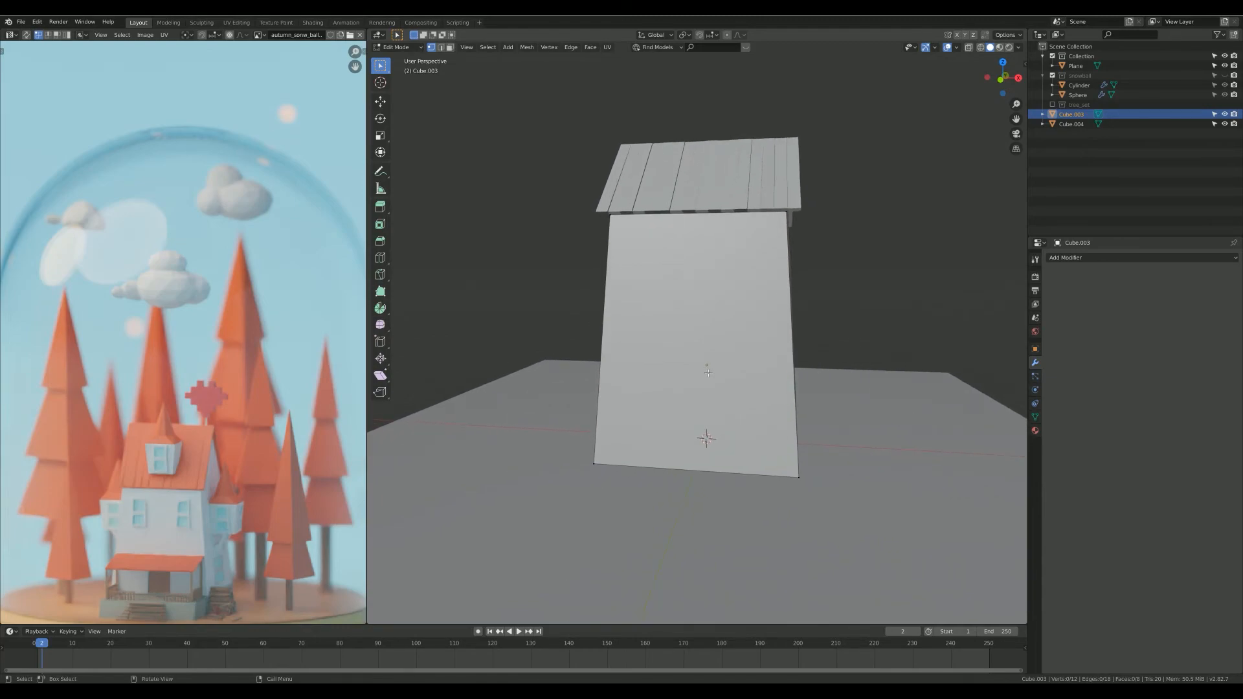
mouse_move(707, 373)
middle_down()
mouse_move(723, 374)
mouse_move(732, 348)
mouse_move(747, 354)
mouse_move(720, 352)
middle_up()
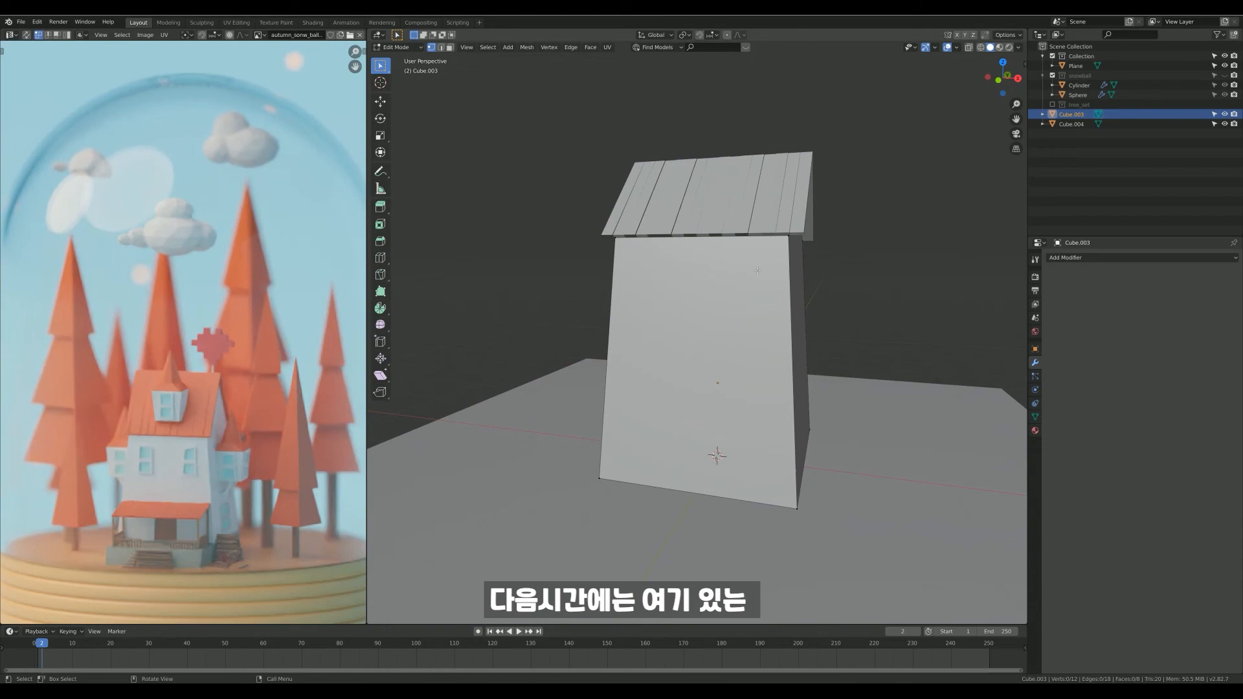
middle_drag(624, 369, 614, 409)
middle_drag(375, 467, 162, 471)
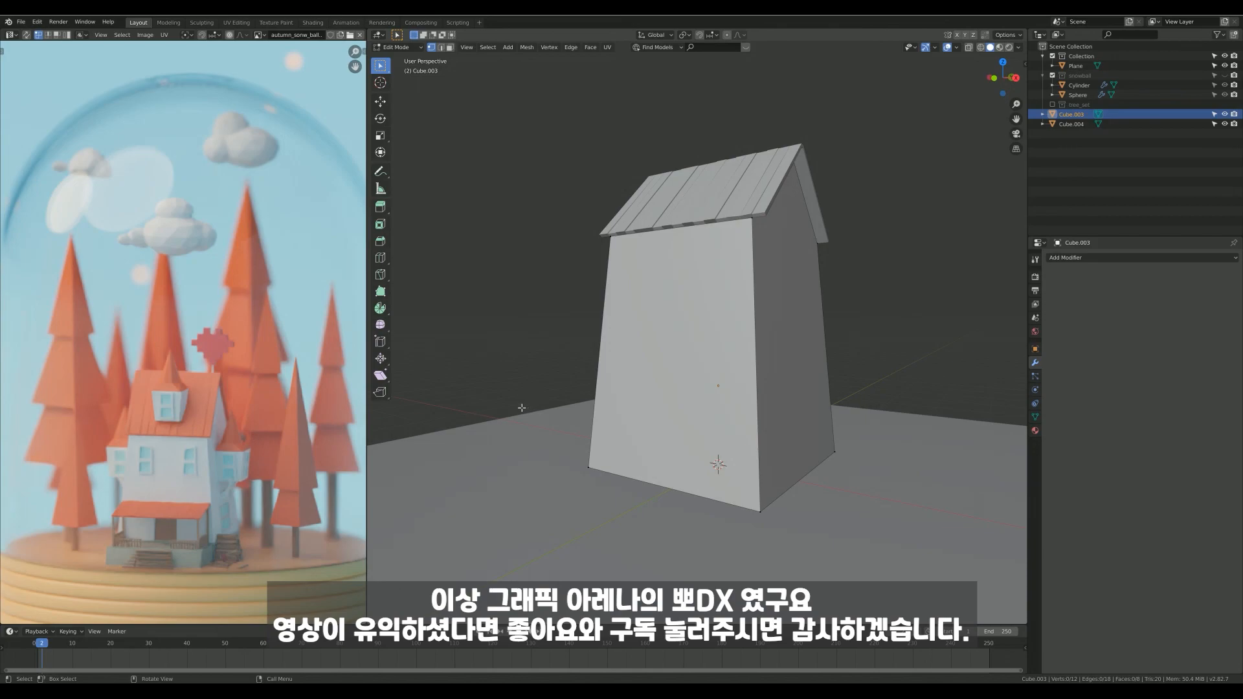
- Save the Blender file
key(ctrl+s)
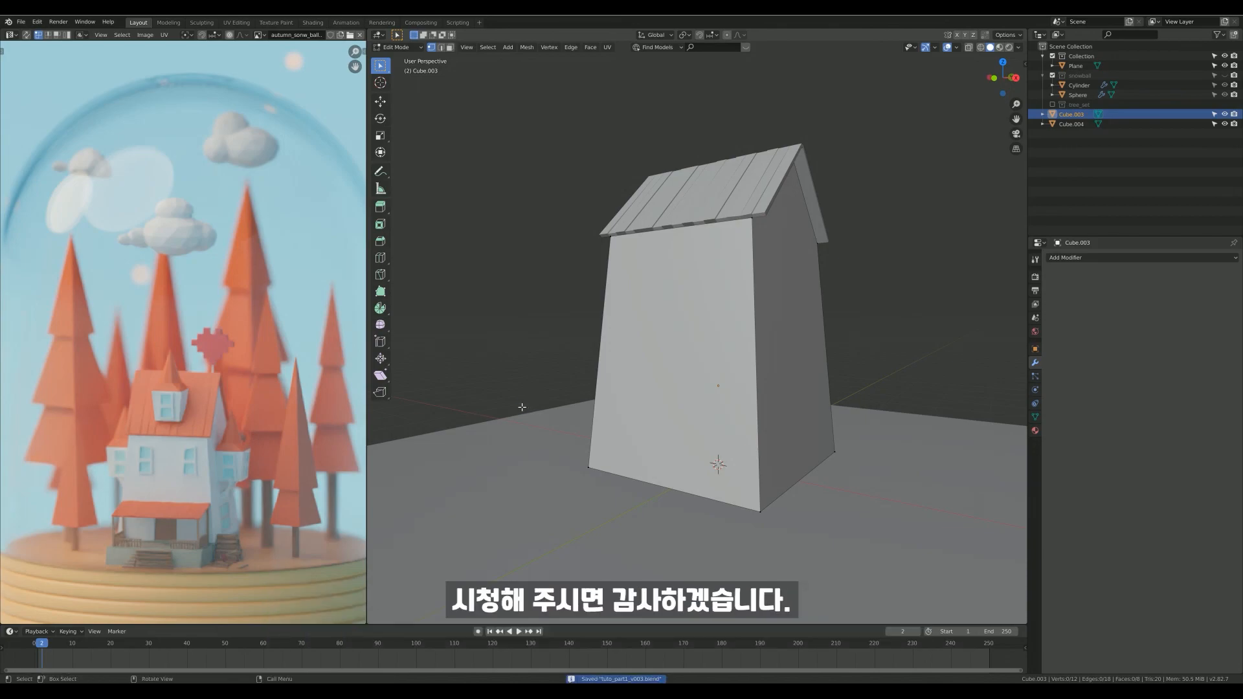